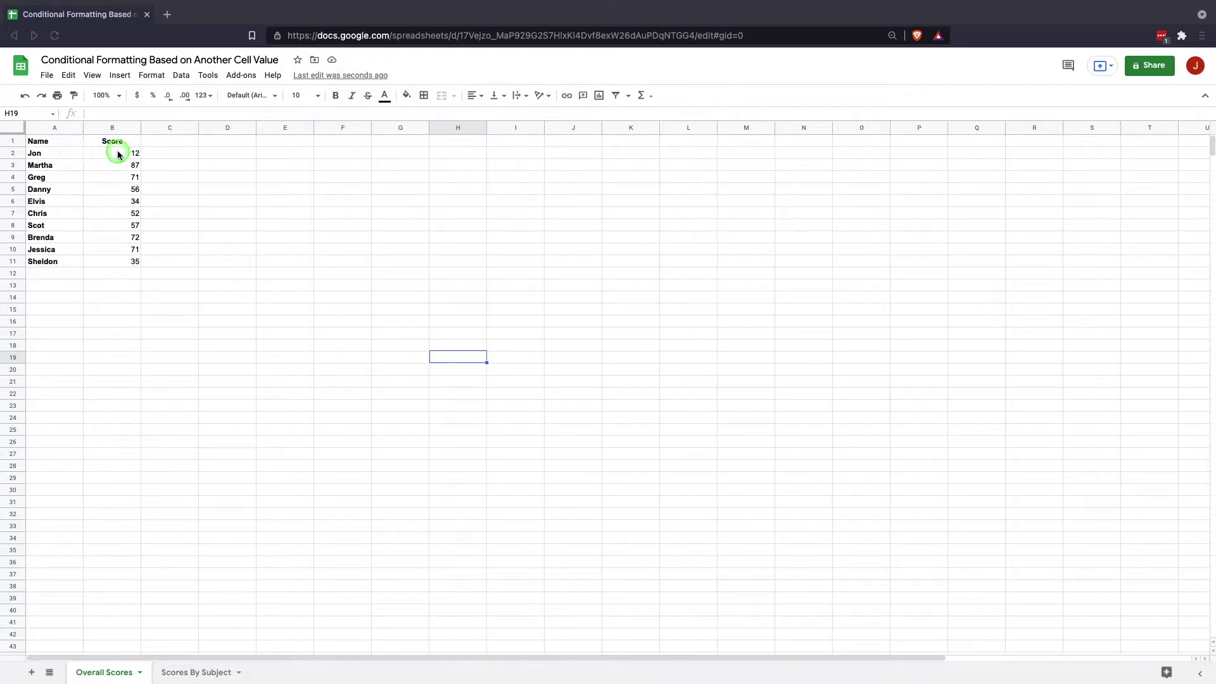
Select the scores in B2:B11, then the ten student names in A2:A11.
left_click_drag(135, 153, 123, 259)
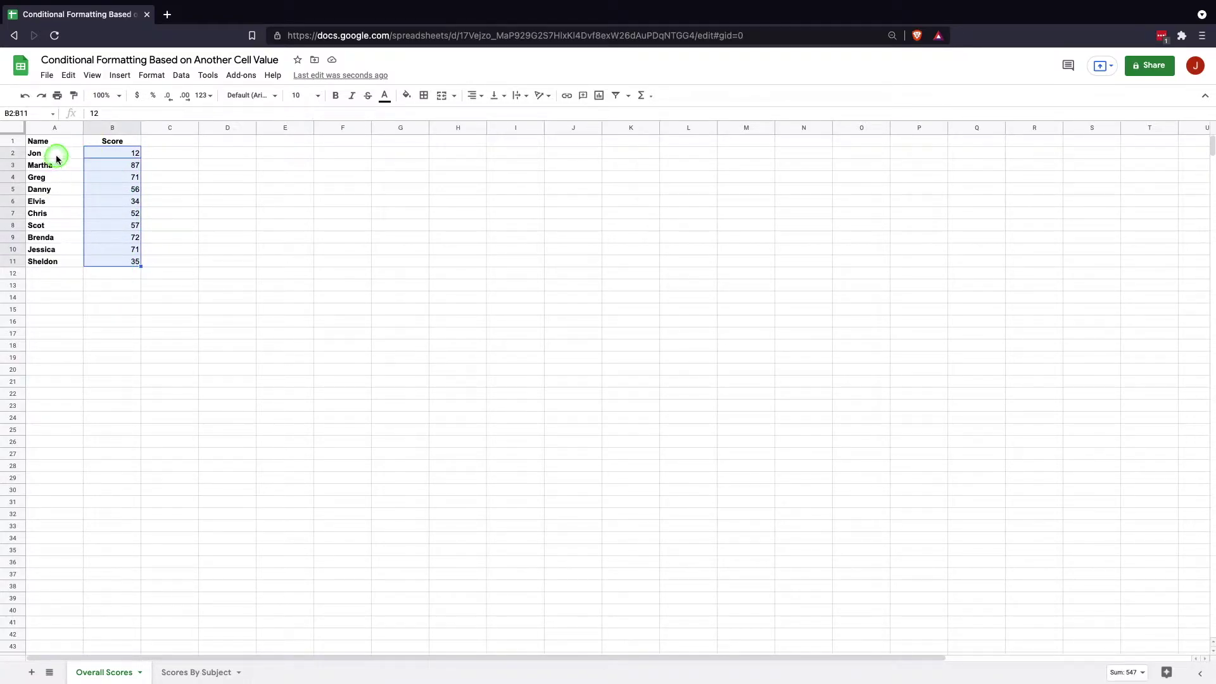
left_click_drag(55, 154, 54, 264)
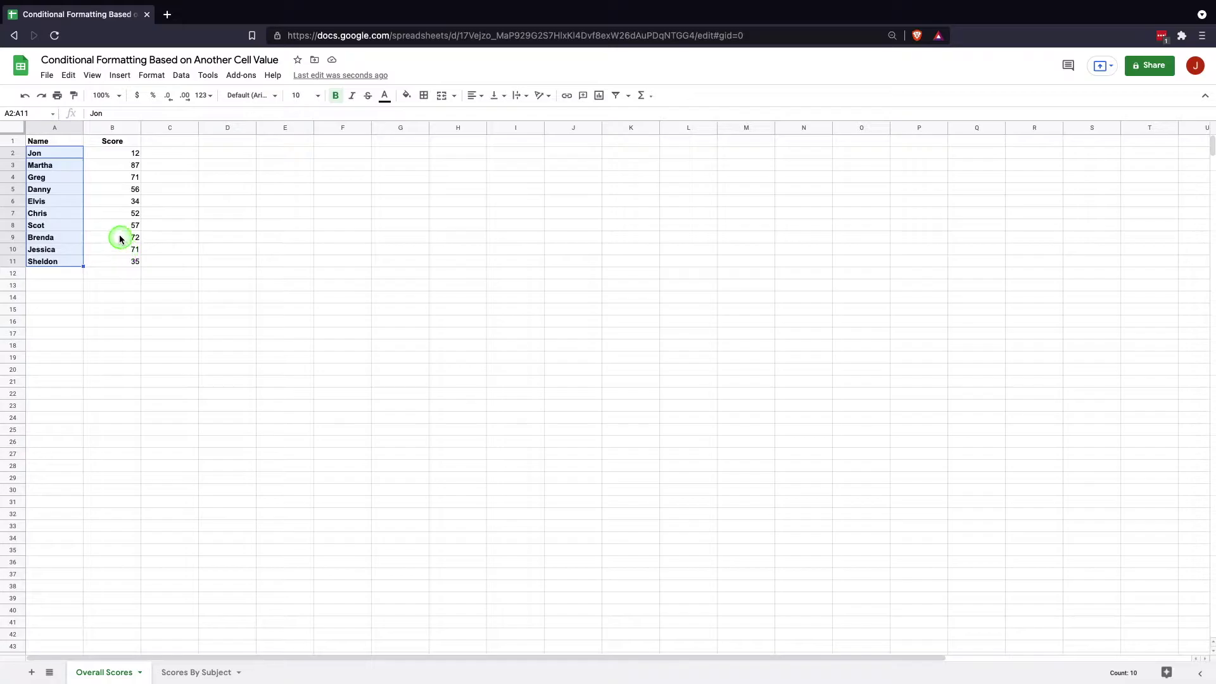
Open conditional formatting for A2:A11 and set the condition to 'Custom formula is'.
left_click(151, 75)
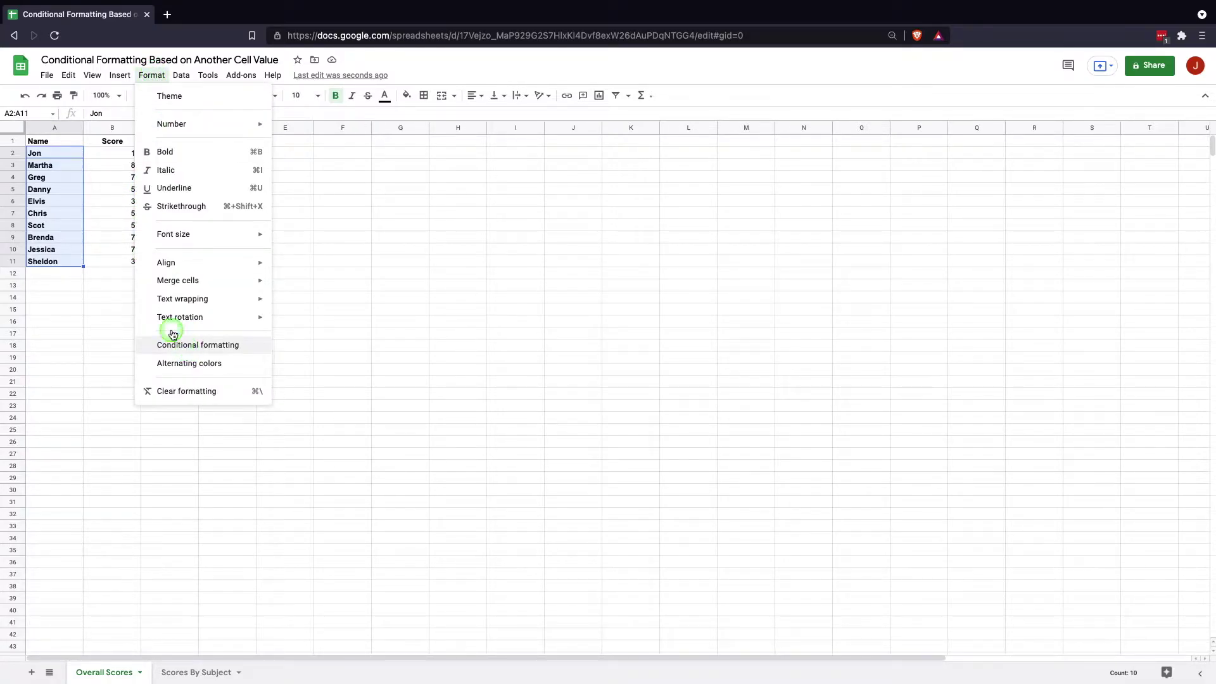
right_click(59, 166)
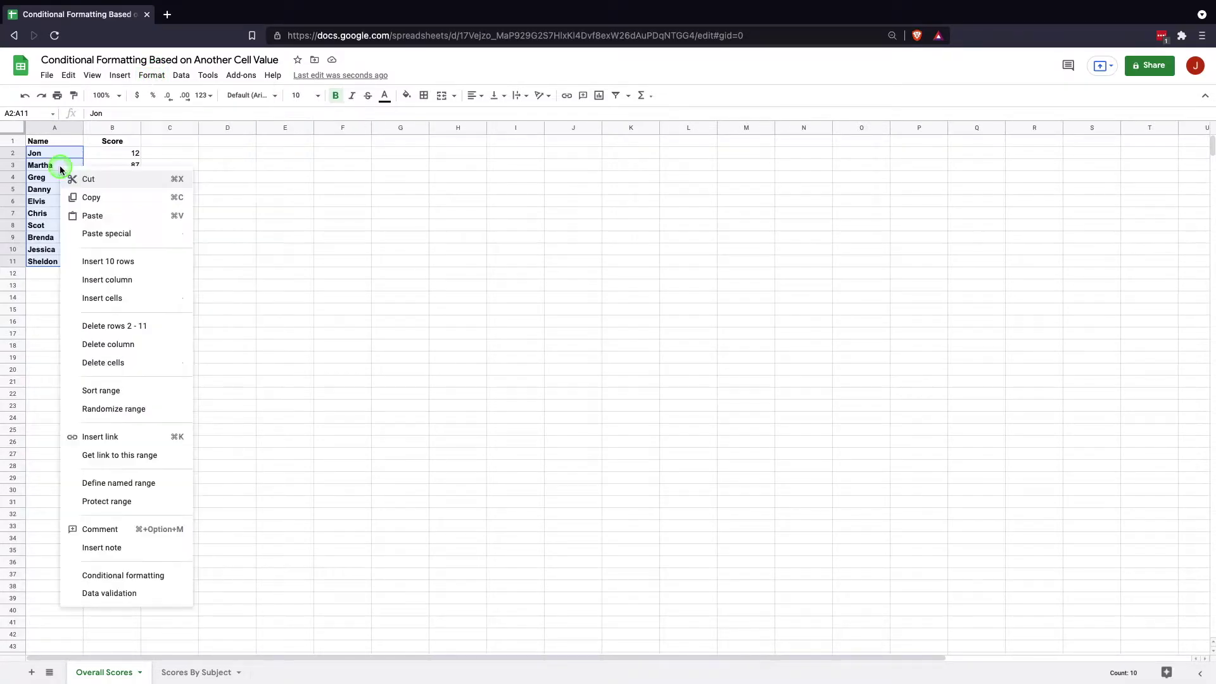
left_click(155, 576)
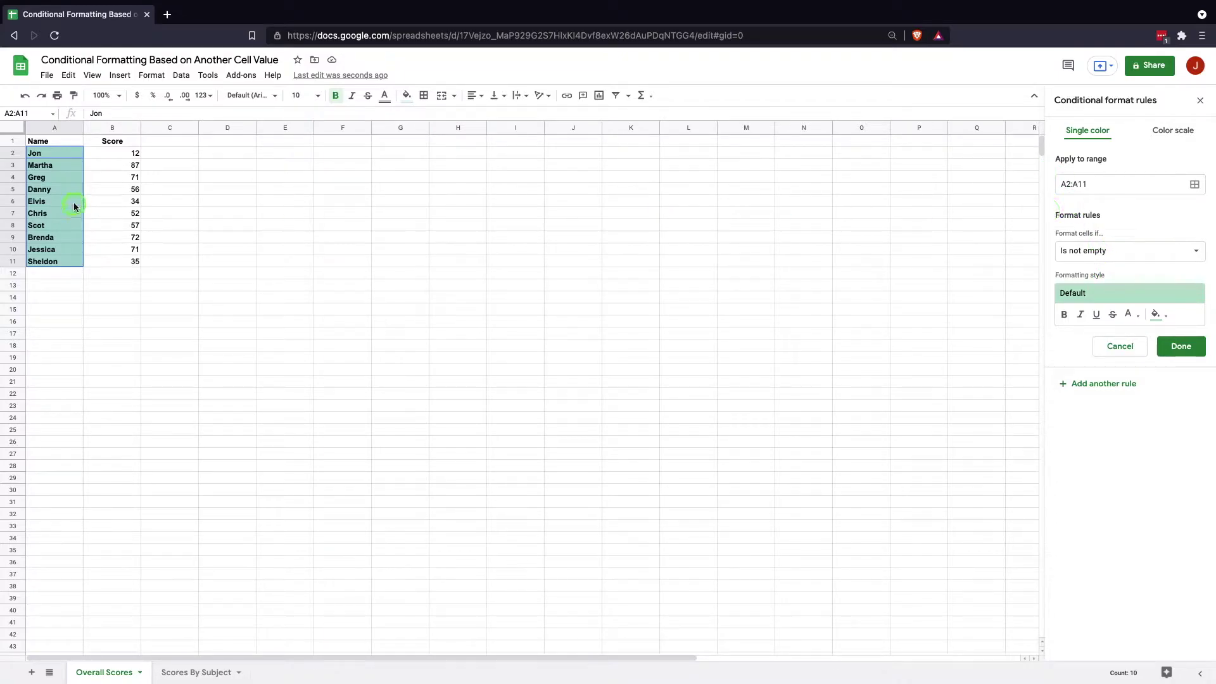
left_click(1155, 253)
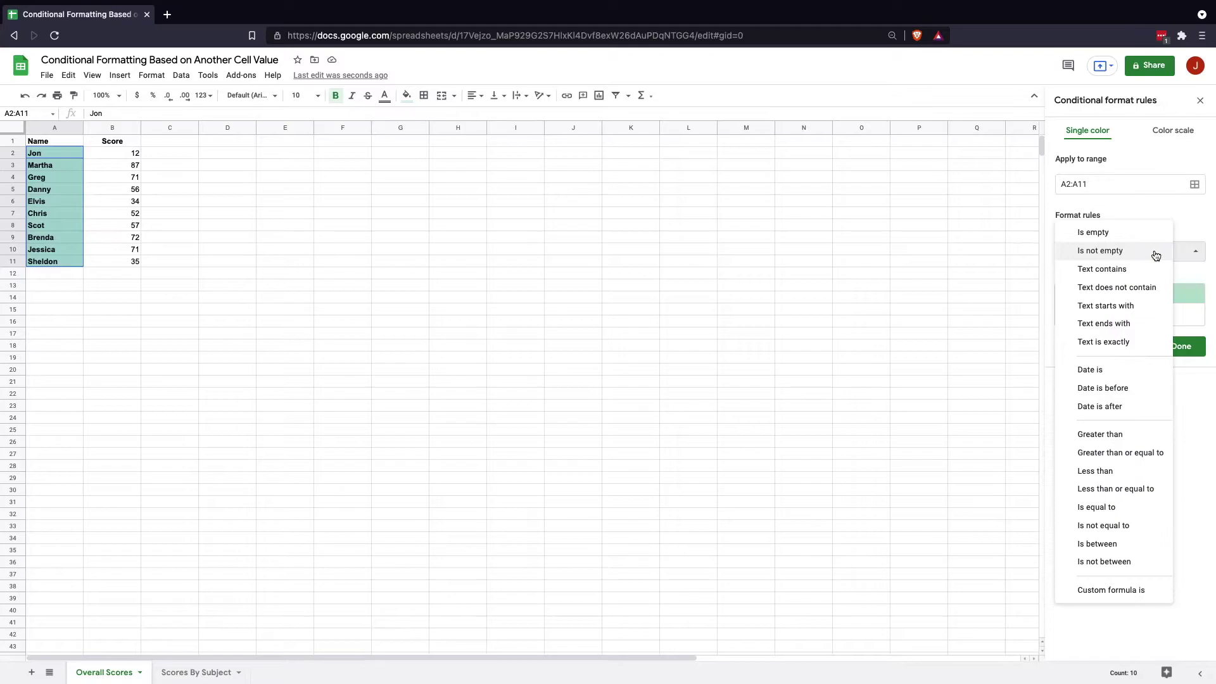
left_click(1124, 595)
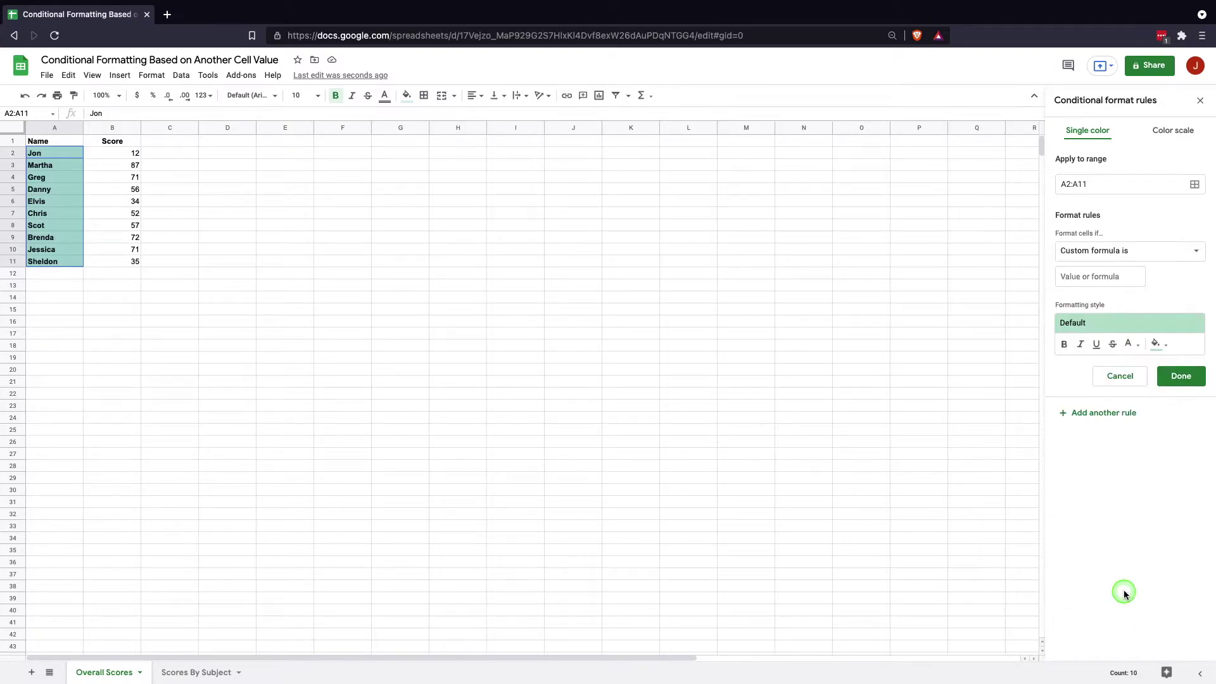
Enter the custom formula =B2<35 and apply the pink preset formatting style.
left_click(1098, 284)
type("=B")
left_click(1097, 285)
type("2")
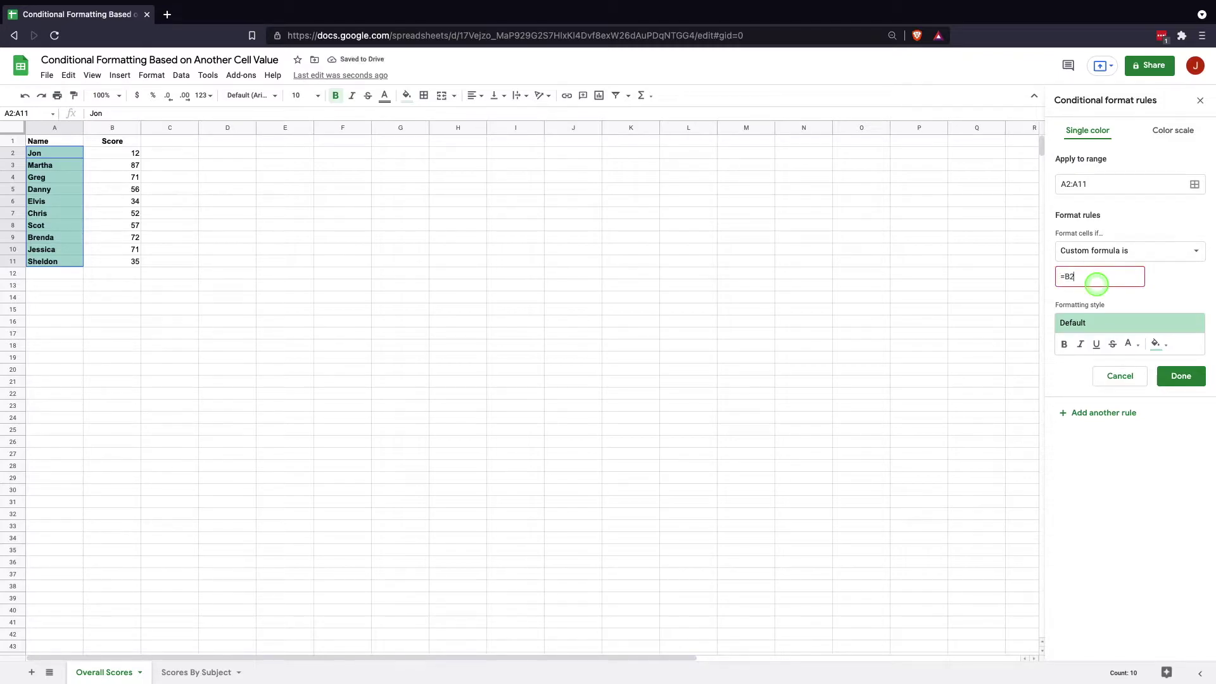
type("<35")
left_click(1172, 283)
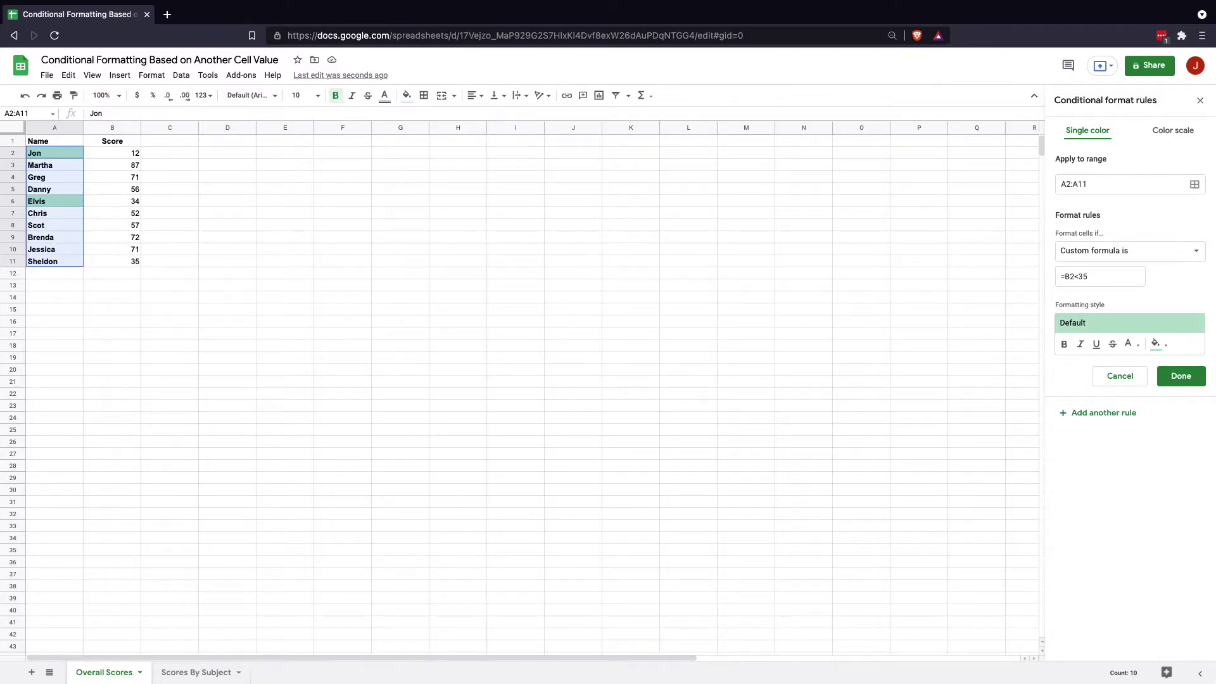
left_click(1156, 344)
left_click(1178, 321)
left_click(1179, 322)
left_click(1174, 347)
On the Scores By Subject sheet, select A2:A11 and add a conditional formatting rule.
left_click(182, 672)
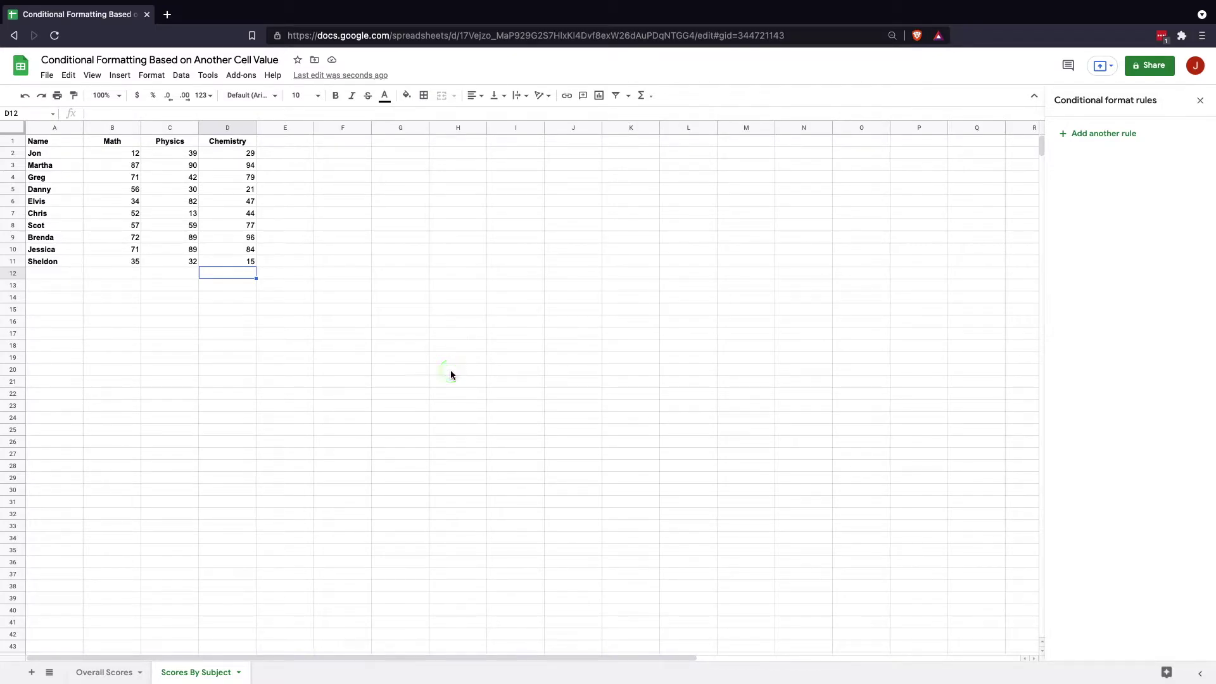
left_click(376, 408)
left_click_drag(55, 155, 57, 259)
right_click(63, 258)
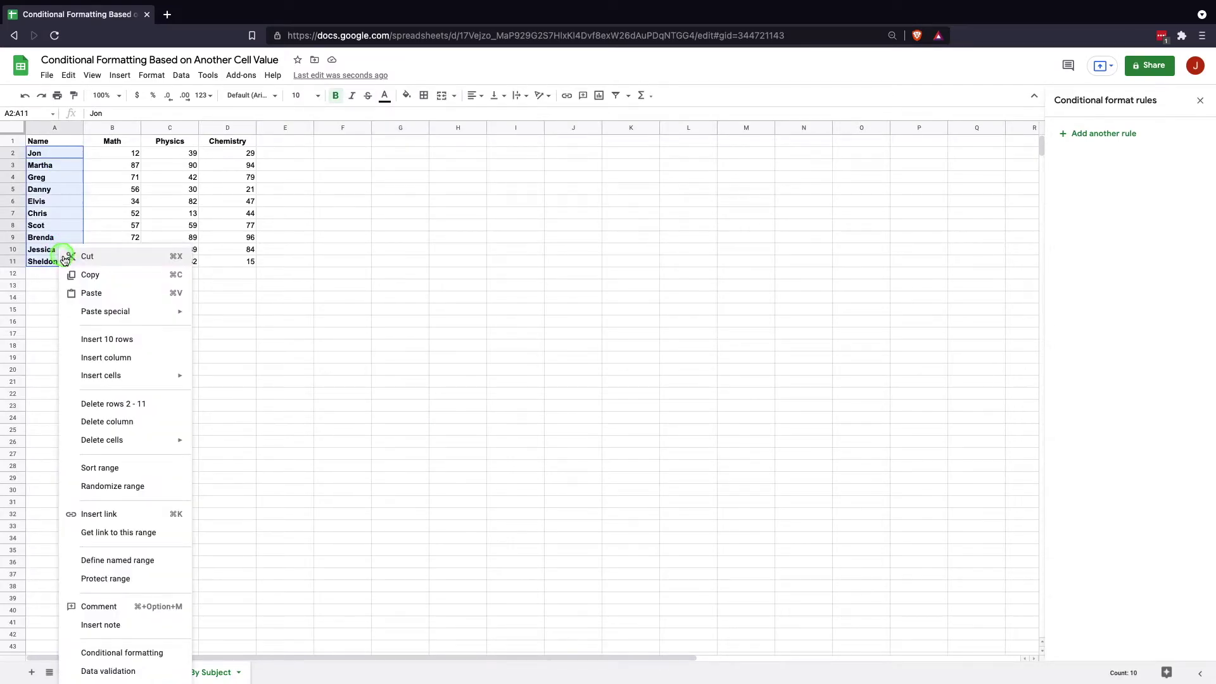
left_click(111, 652)
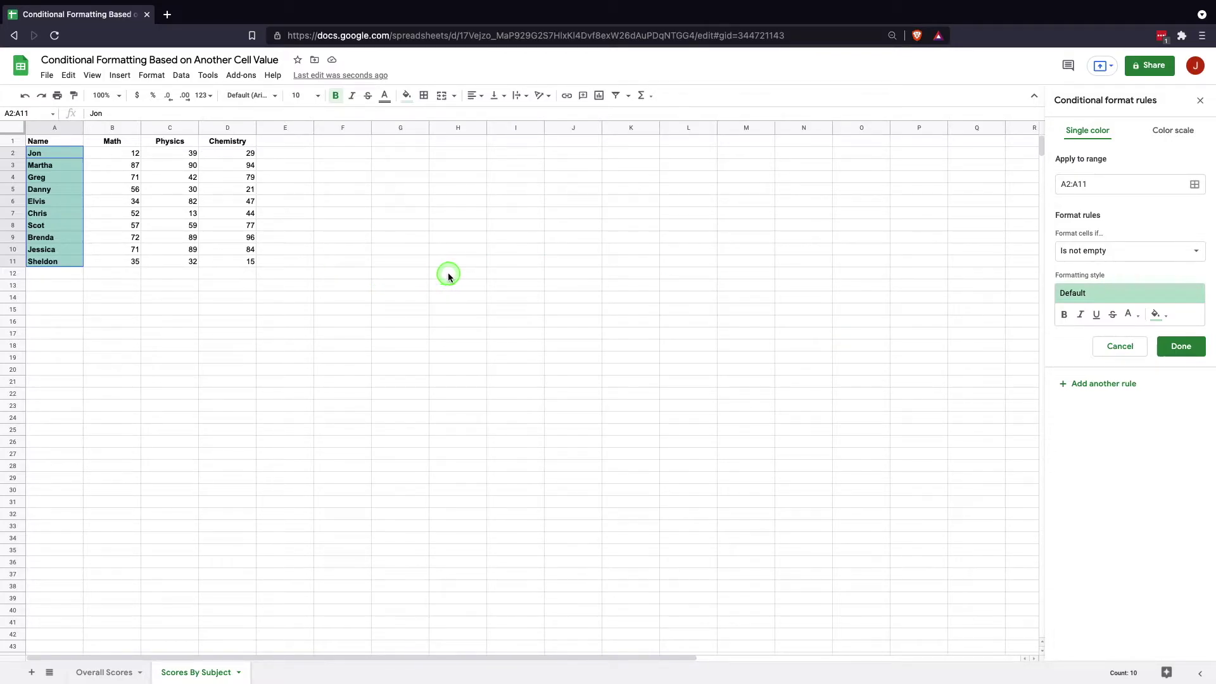
Use the custom formula =OR(B2<35,C2<35,D2<35) with the pink preset style.
left_click(1136, 250)
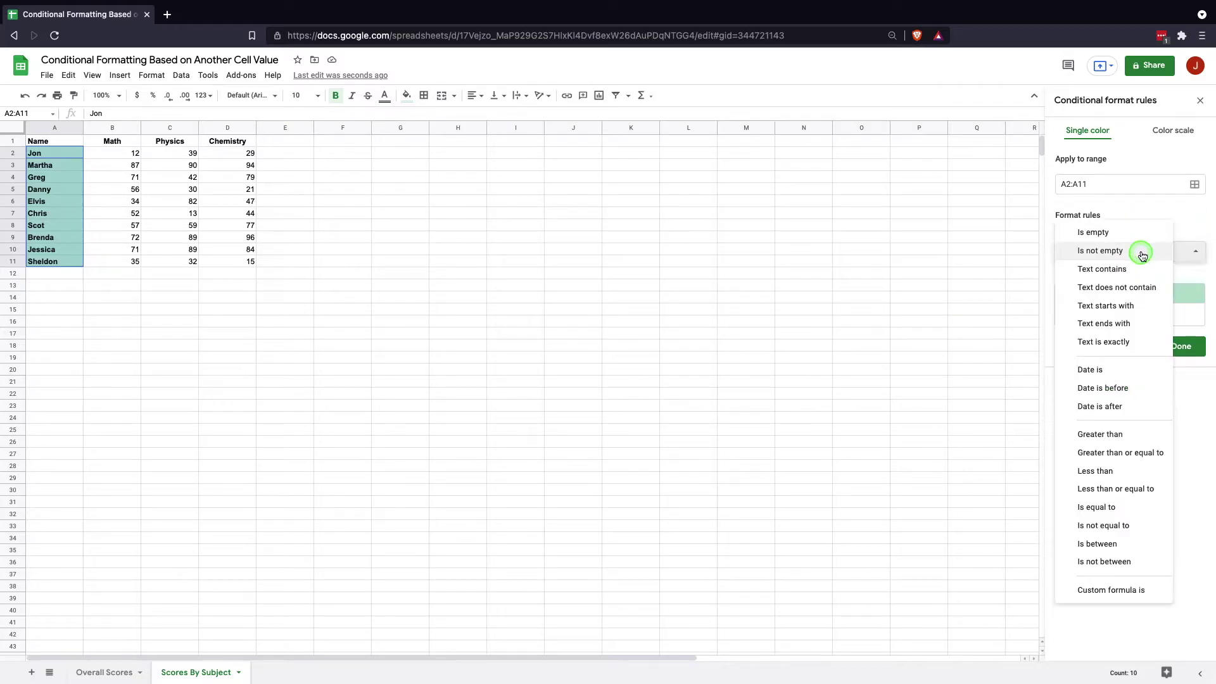
left_click(1095, 590)
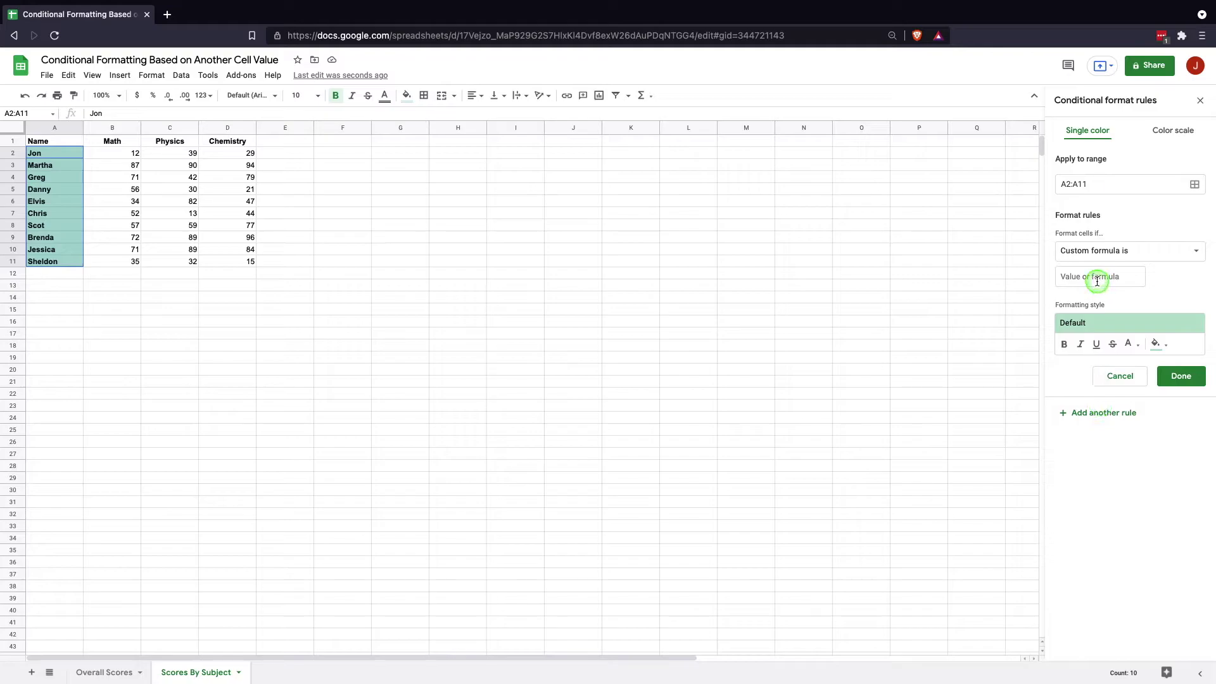
left_click(1097, 281)
type("=OR")
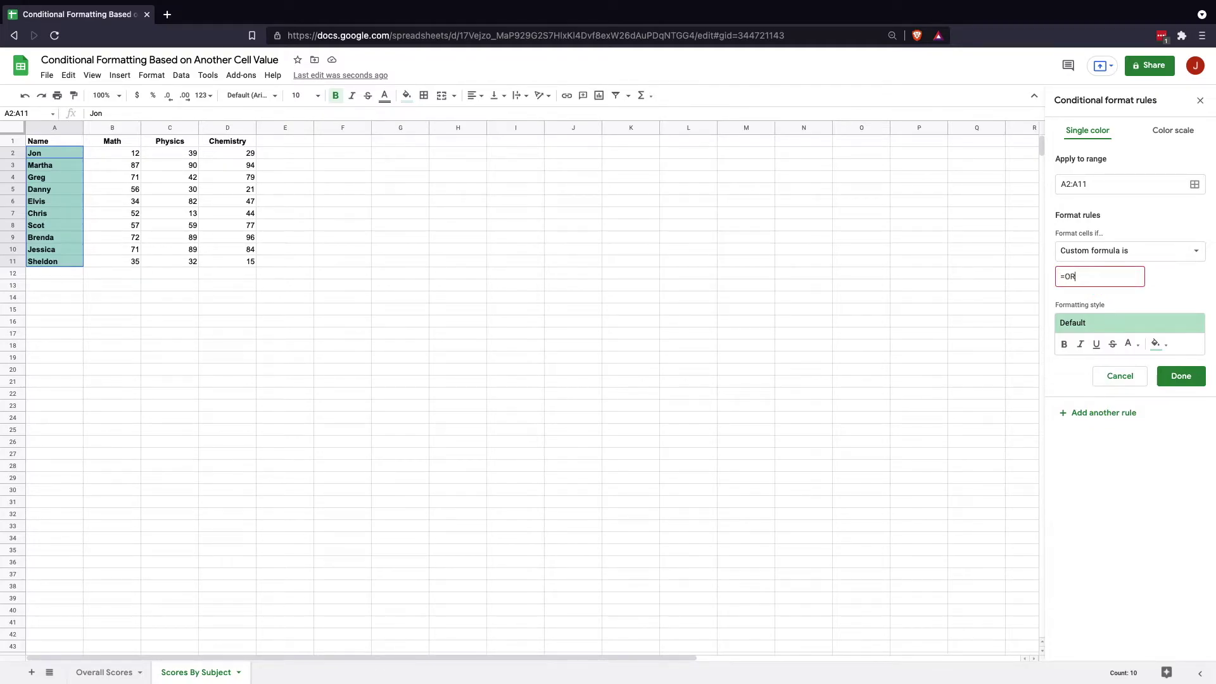
left_click(1097, 282)
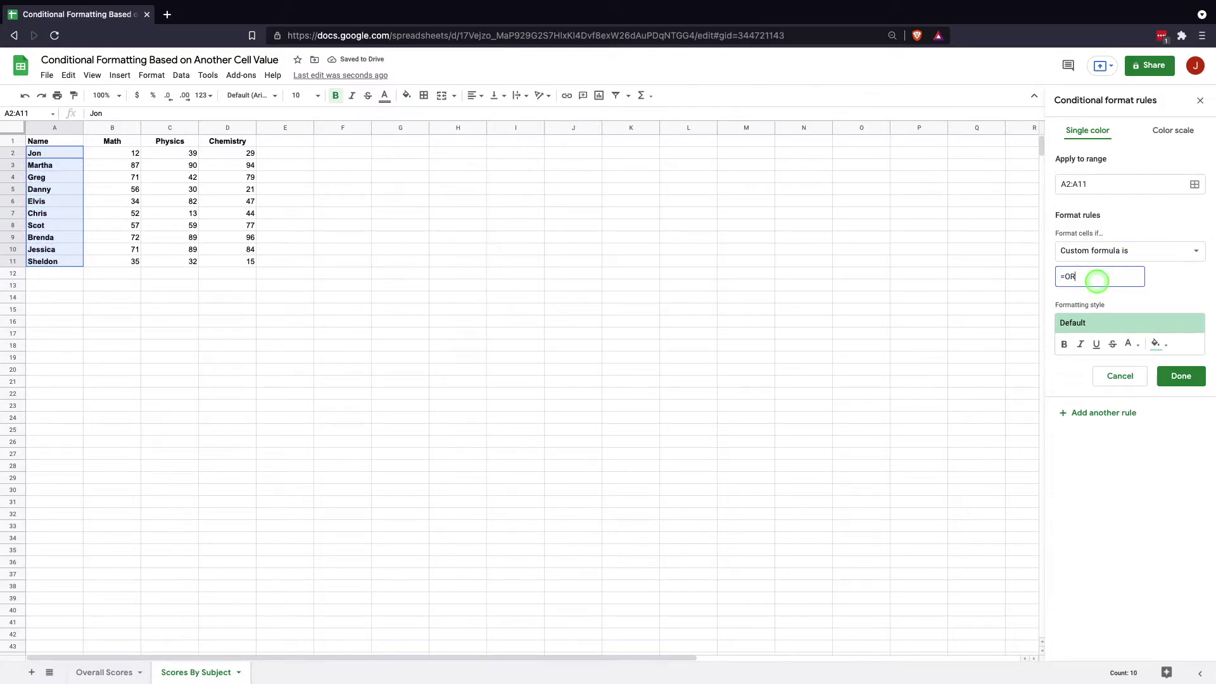
type("(B2<35,C2<35,D2<35")
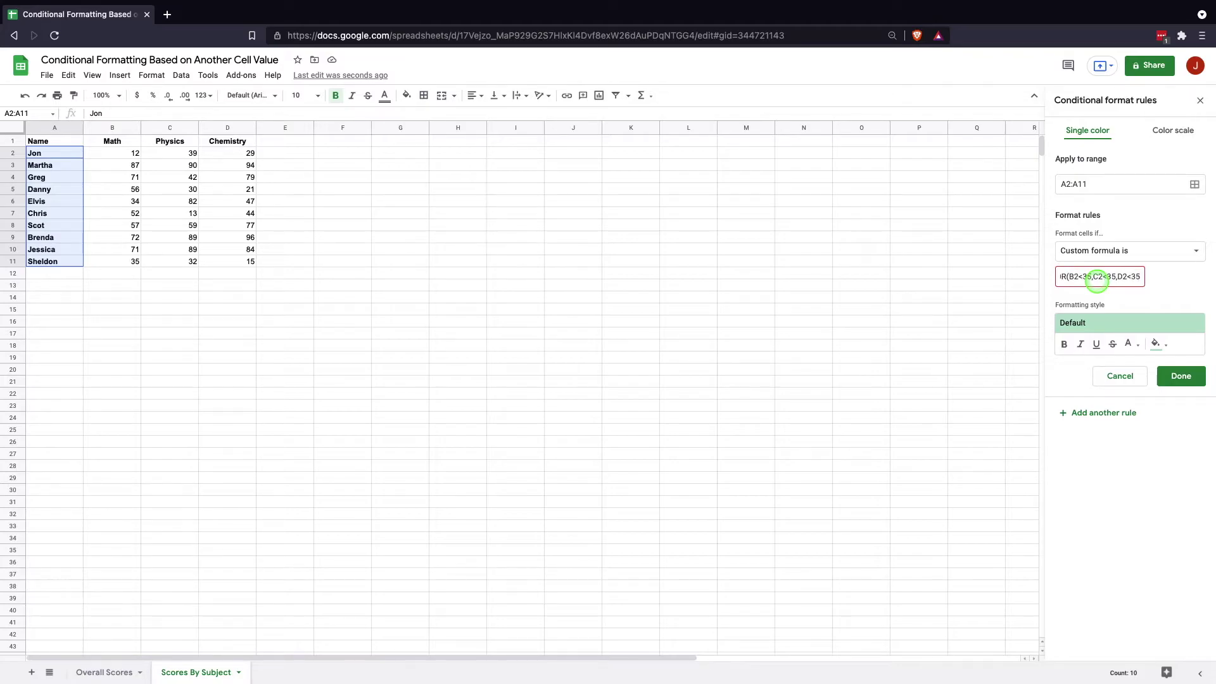
type(")")
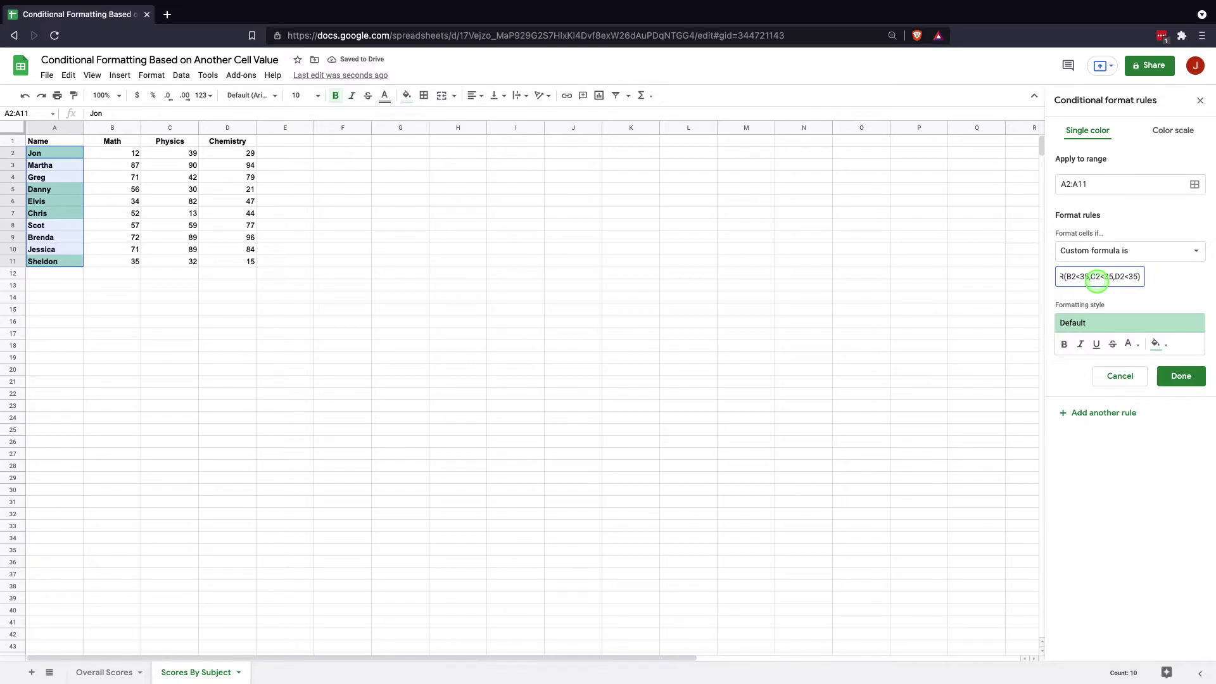
left_click(1134, 323)
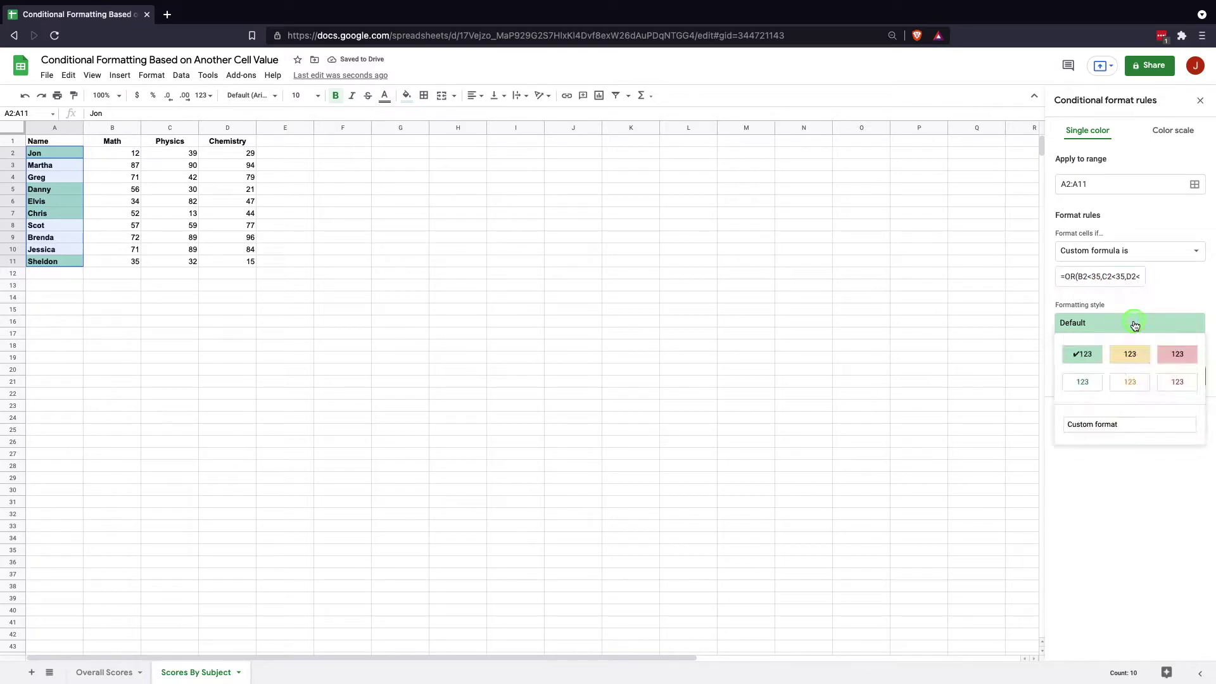
left_click(1175, 353)
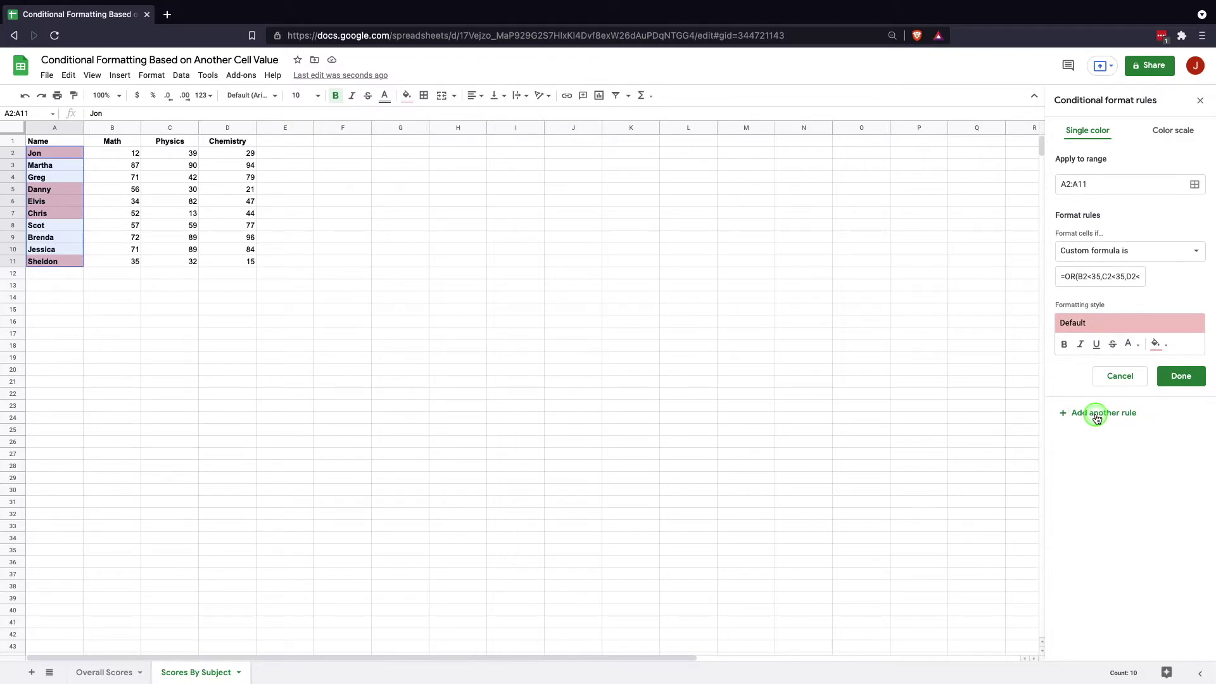
Add another rule, replacing its formula with =AND(B2>80,C2>80,D2>80) and choosing the green preset.
left_click(1097, 414)
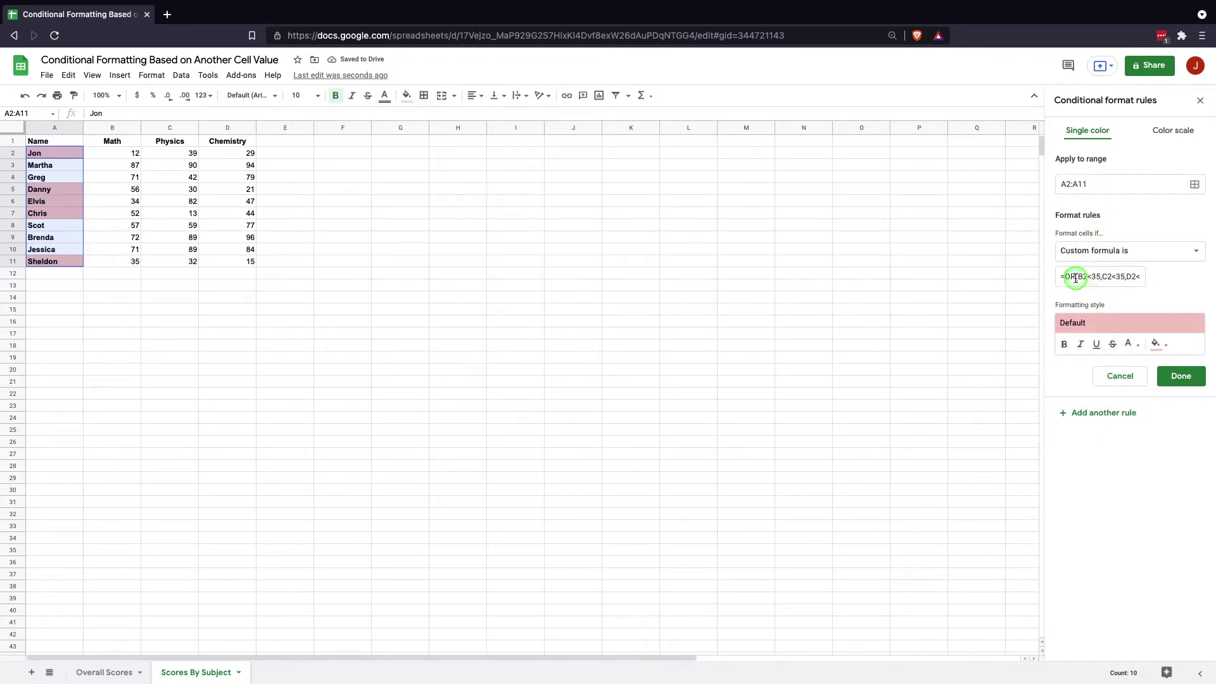
left_click_drag(1058, 276, 1190, 279)
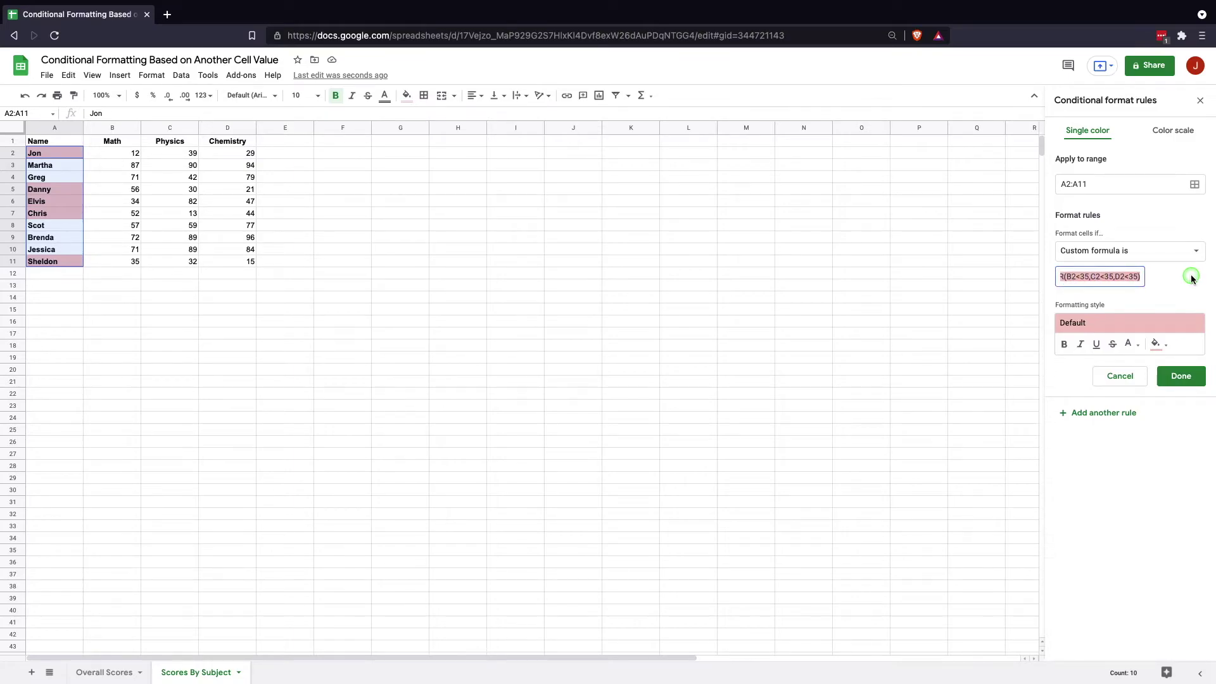
left_click(1070, 277)
left_click_drag(1069, 277, 1066, 277)
key("ctrl+a")
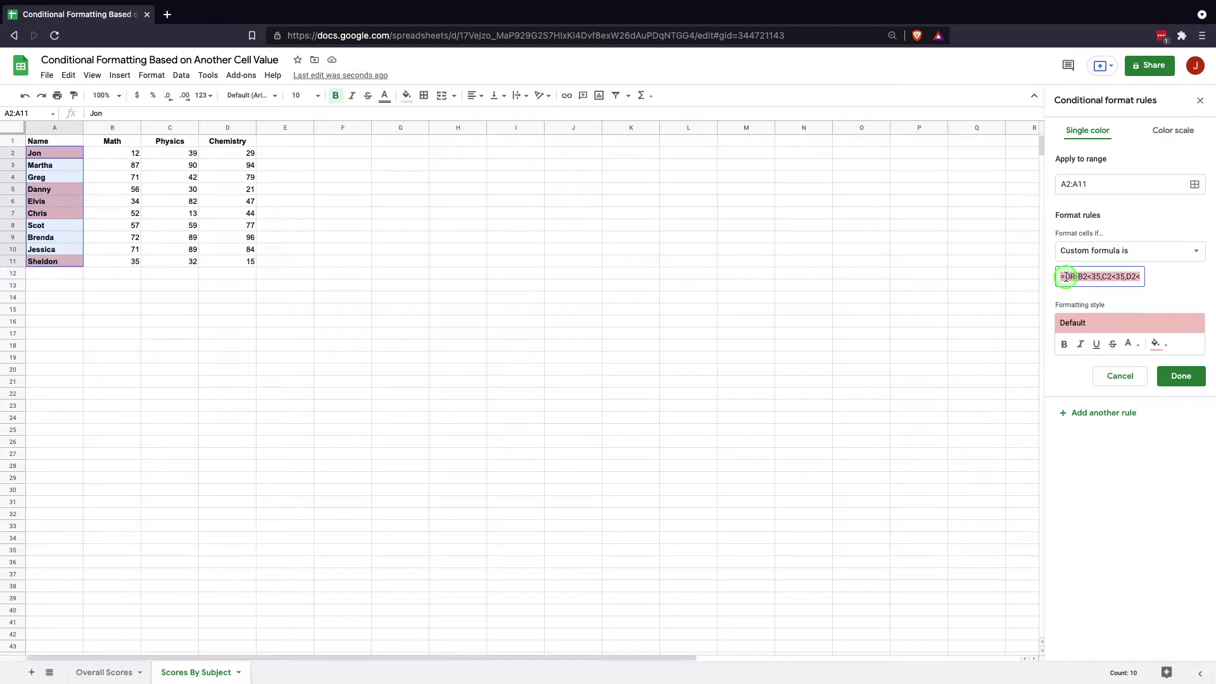
key("BackSpace")
type("=")
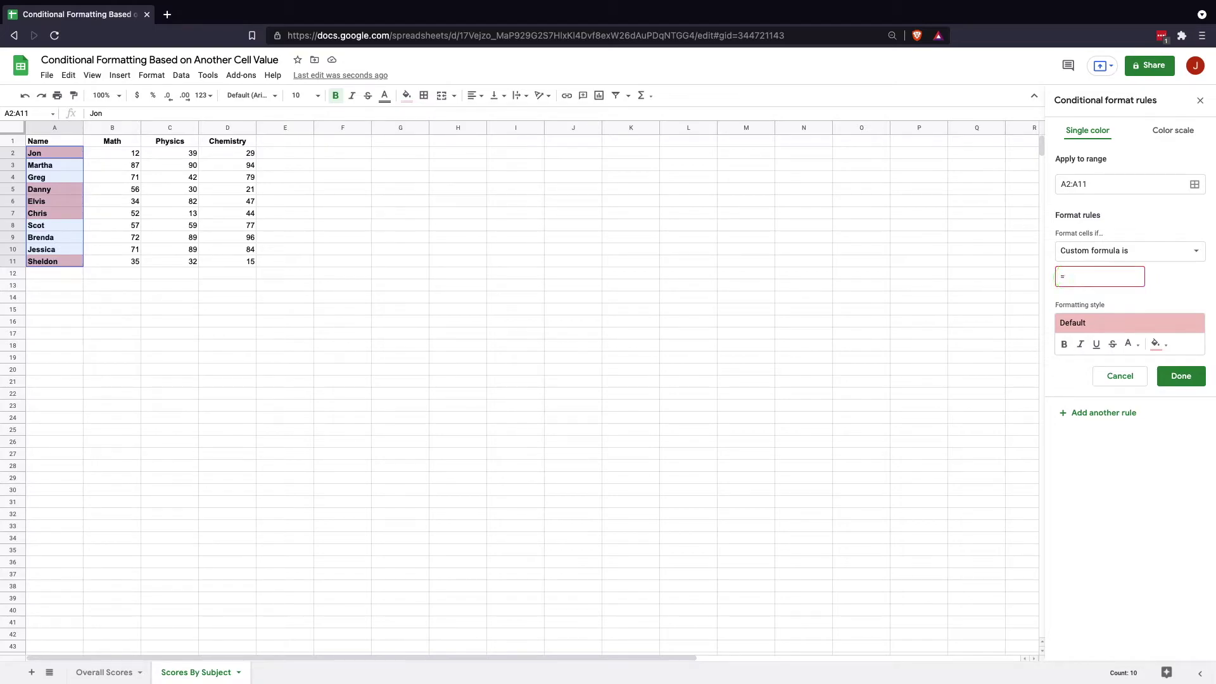
type("AND(")
type("B2")
type(">80")
type(",C2>")
type("80")
type(",D2")
type(">80")
type(")")
left_click(1172, 278)
left_click(1151, 324)
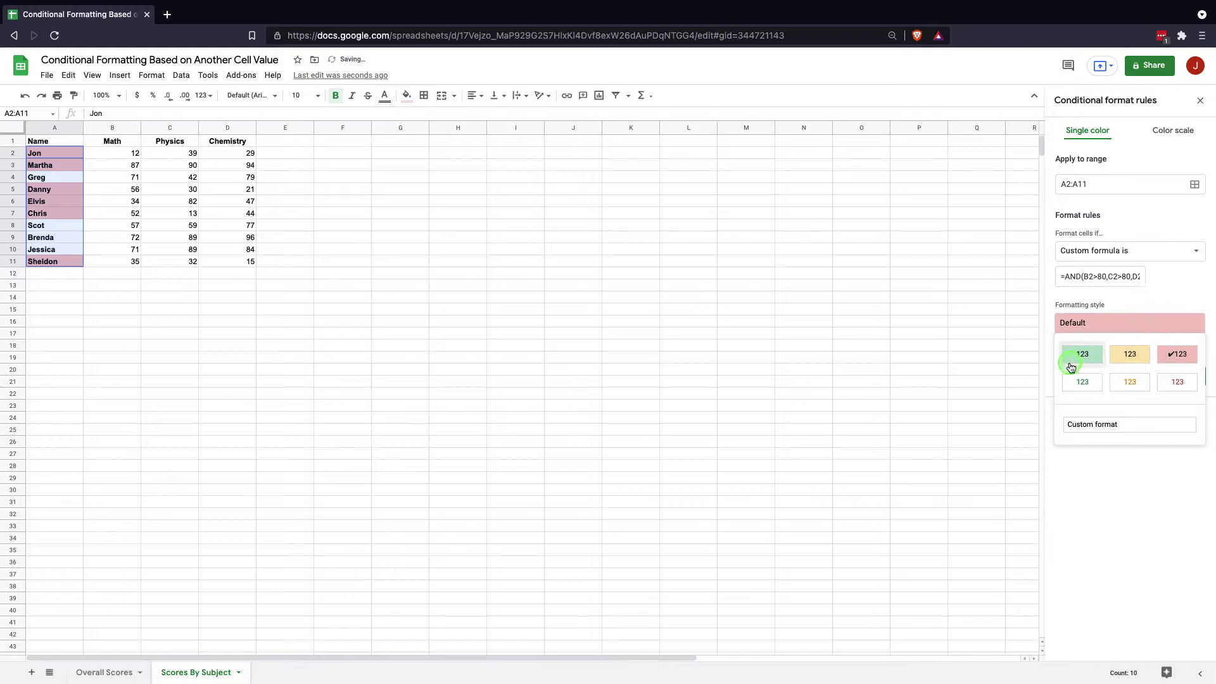
left_click(1076, 351)
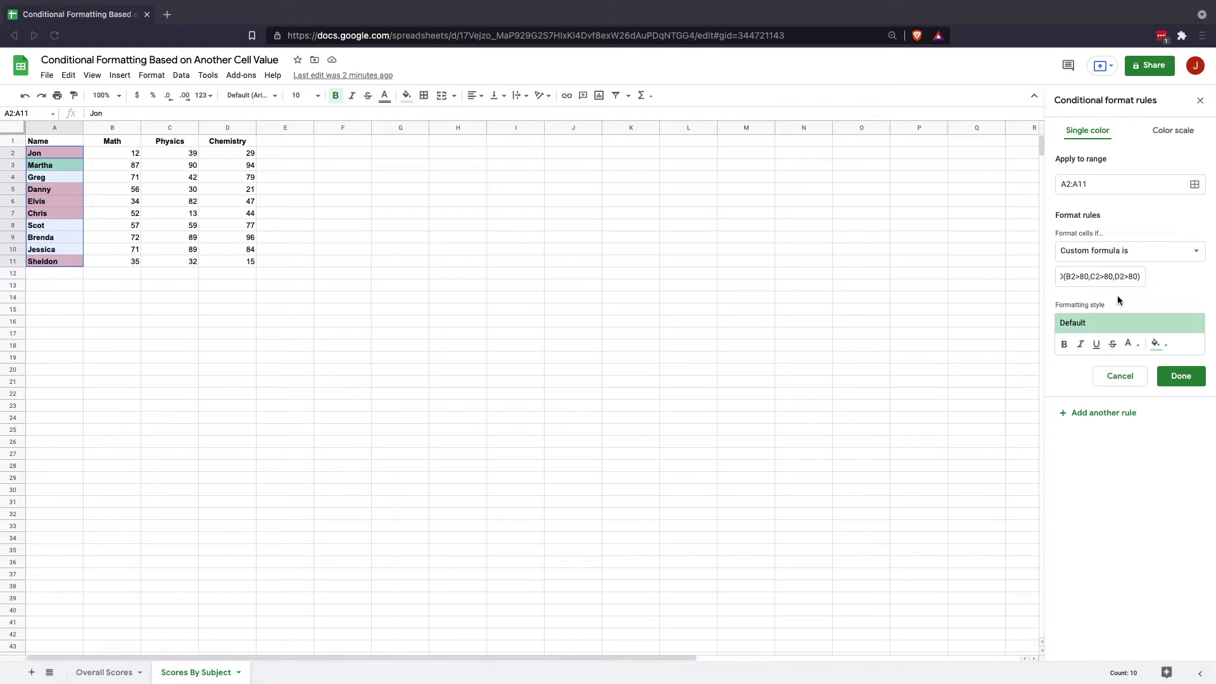
Add a yellow rule =OR(B2>80,C2>80,D2>80), save it, and go to the Cumulative sheet.
left_click(1110, 414)
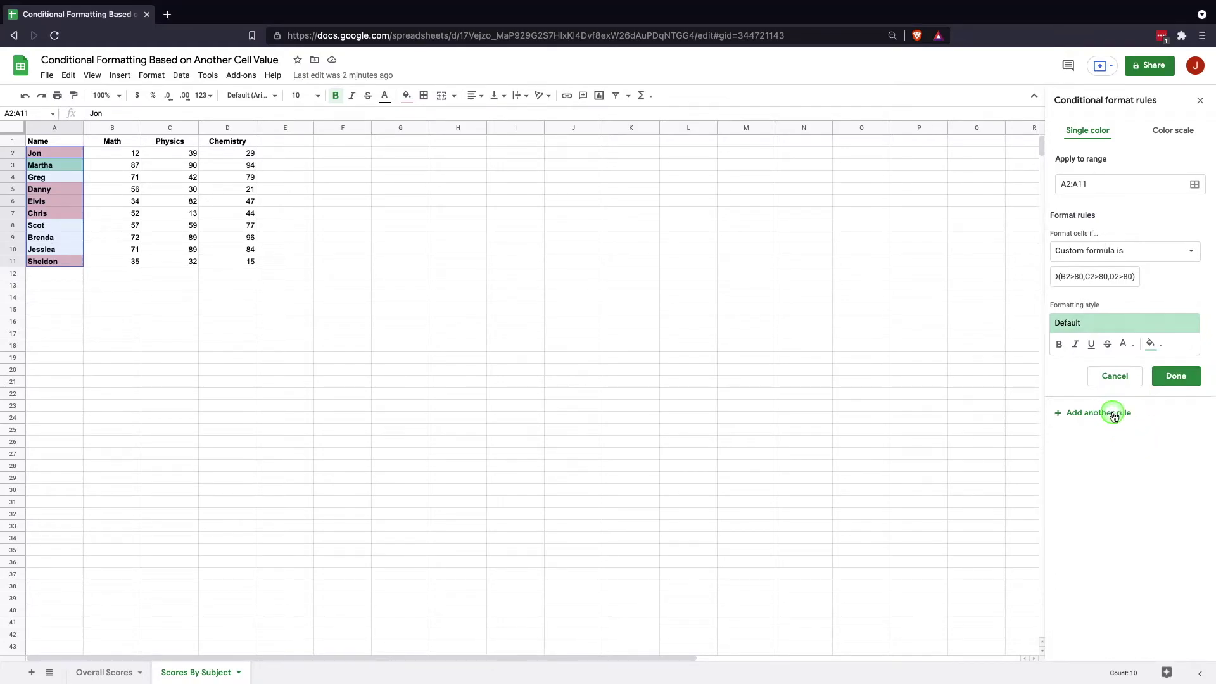
left_click(1080, 276)
left_click_drag(1080, 276, 1066, 276)
type("OR")
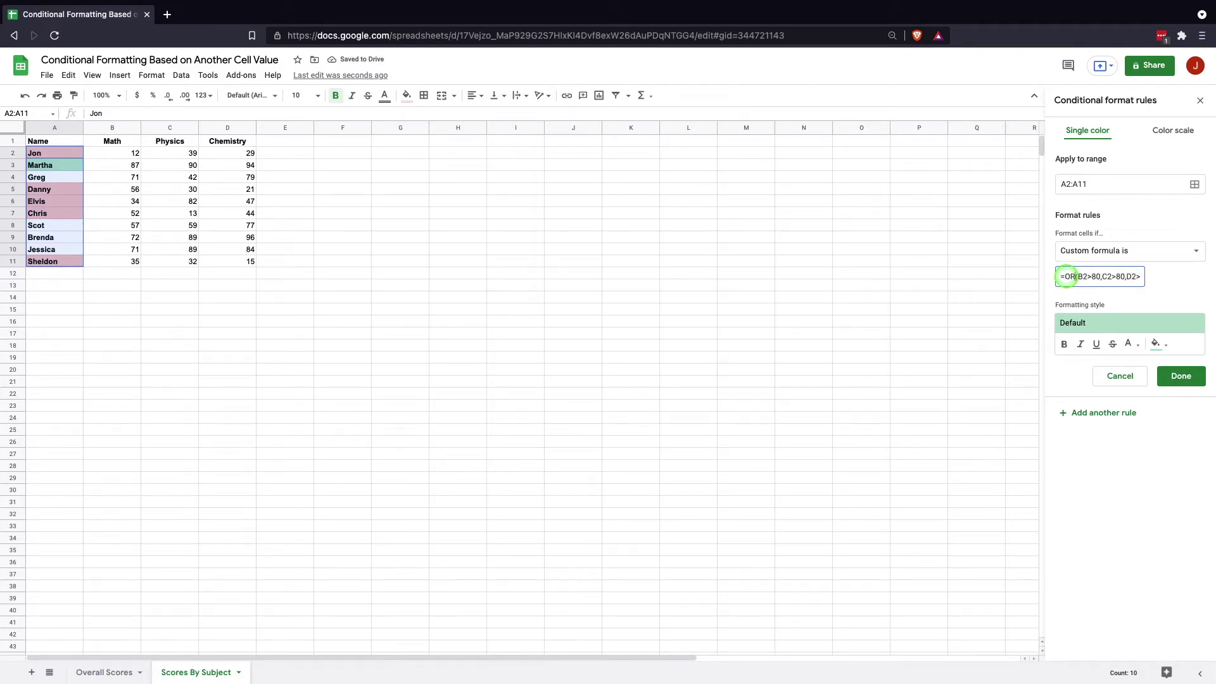
left_click(1155, 344)
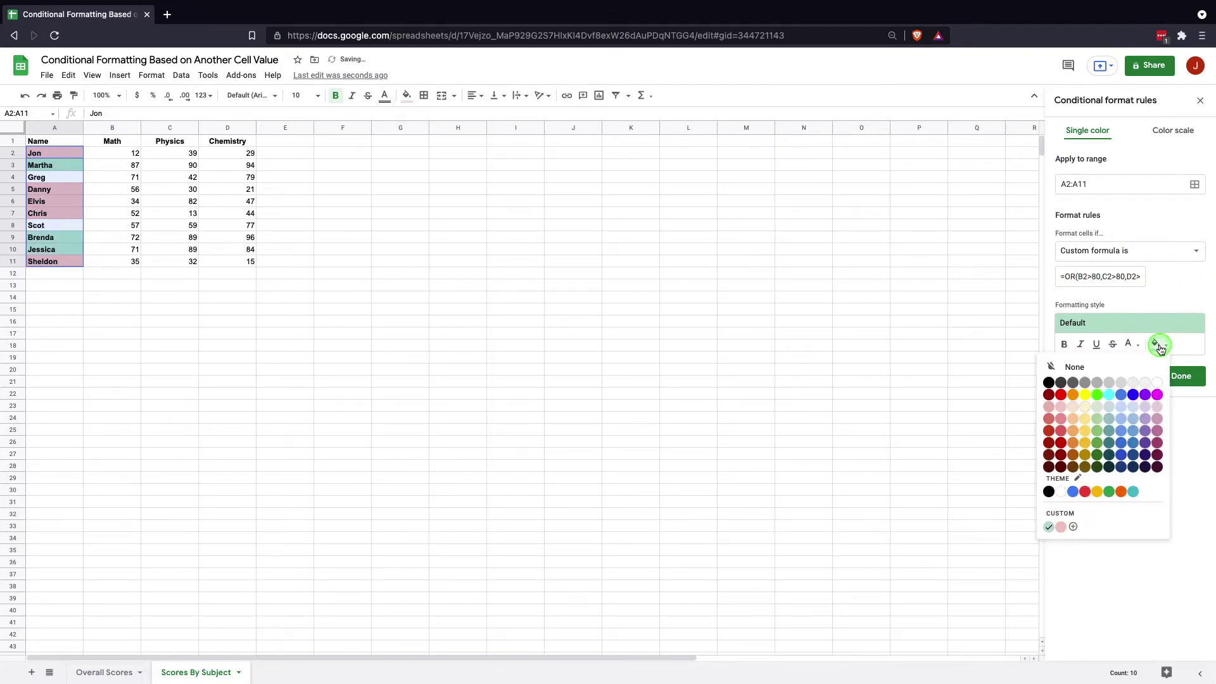
left_click(1152, 322)
left_click(1126, 352)
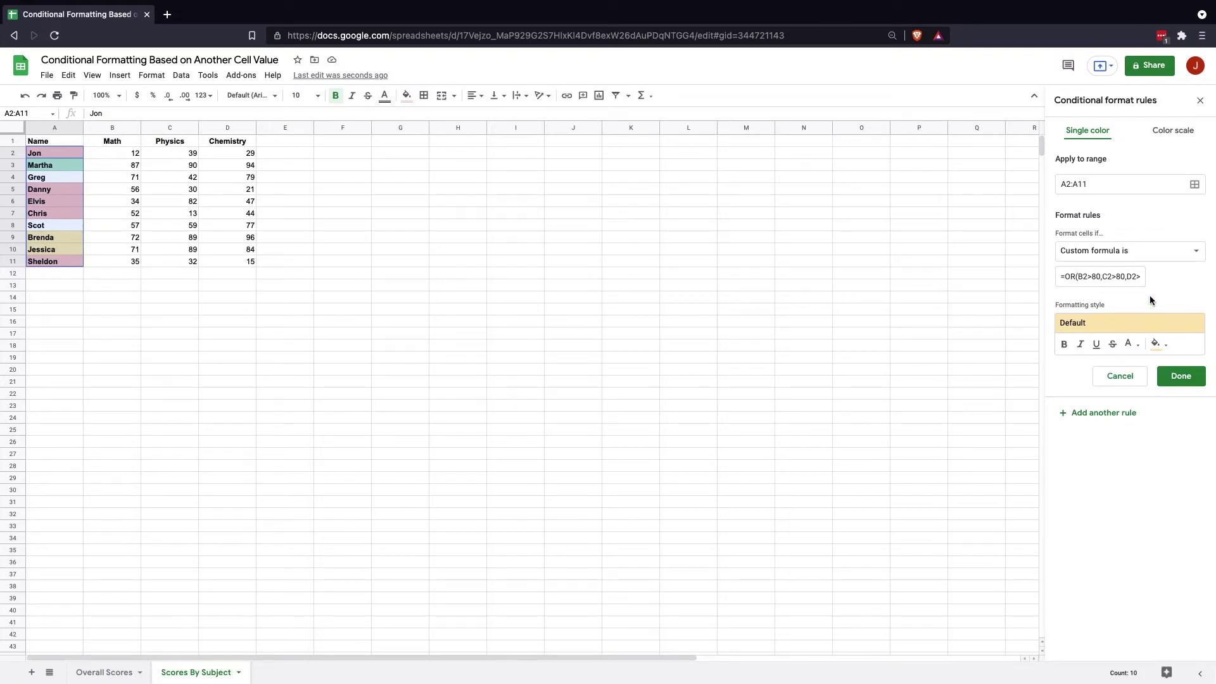
left_click(49, 203)
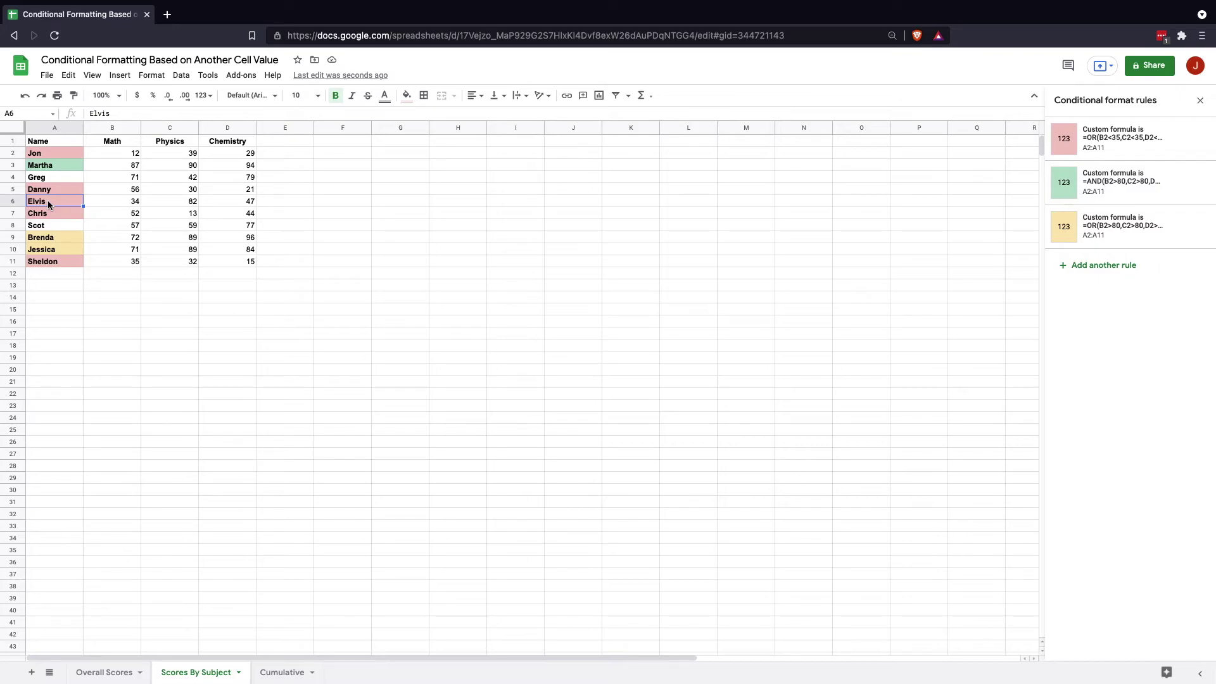
left_click(238, 673)
On Cumulative, enter 'Threshold' in G1 and 200 in G2, then select names A2:A11.
left_click(280, 673)
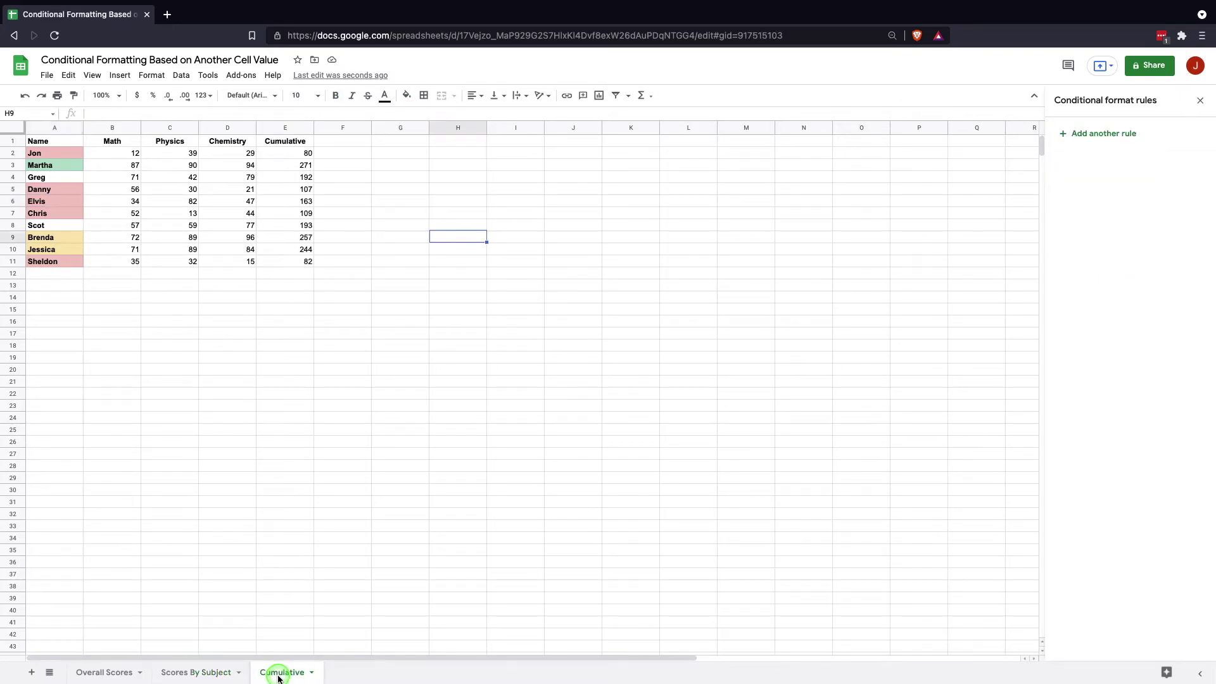
left_click(288, 155)
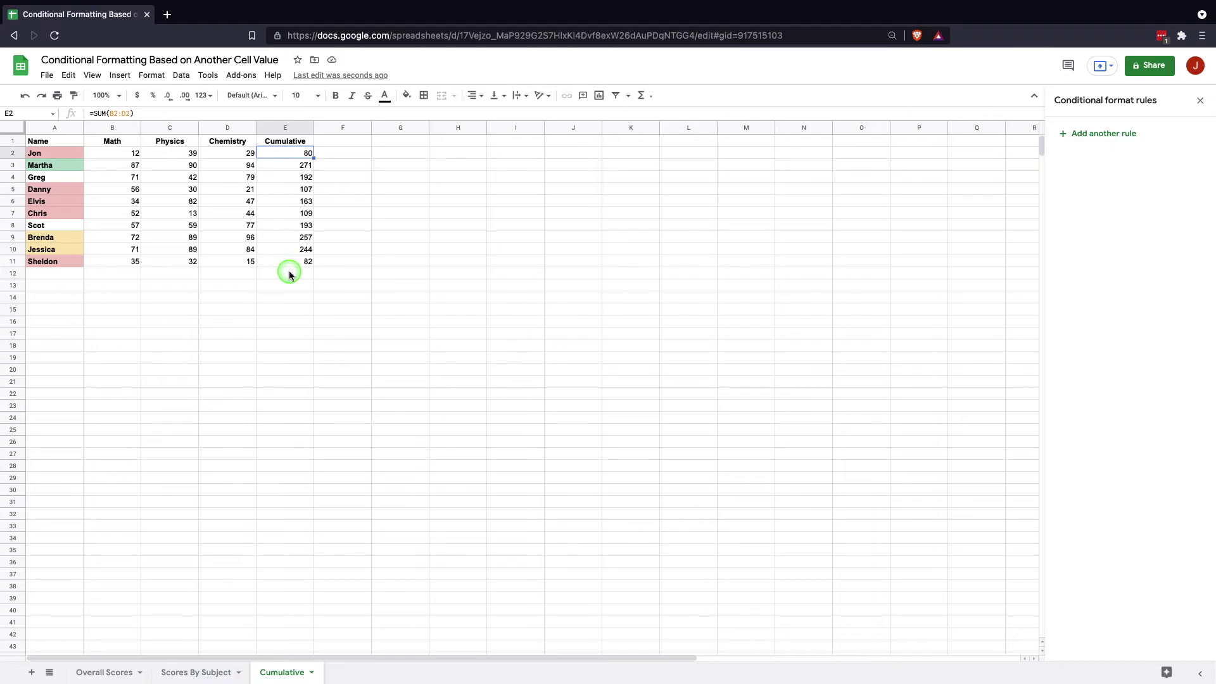
key("Up")
key("Right")
key("Right")
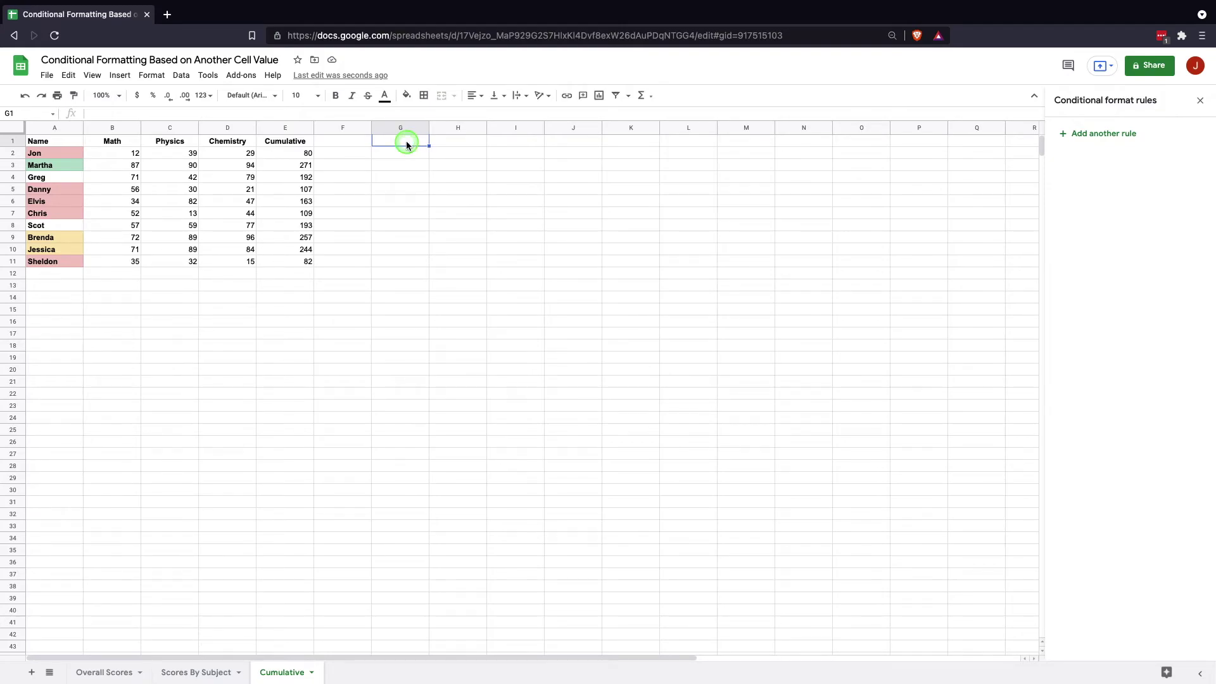
type("Threshold")
key("Return")
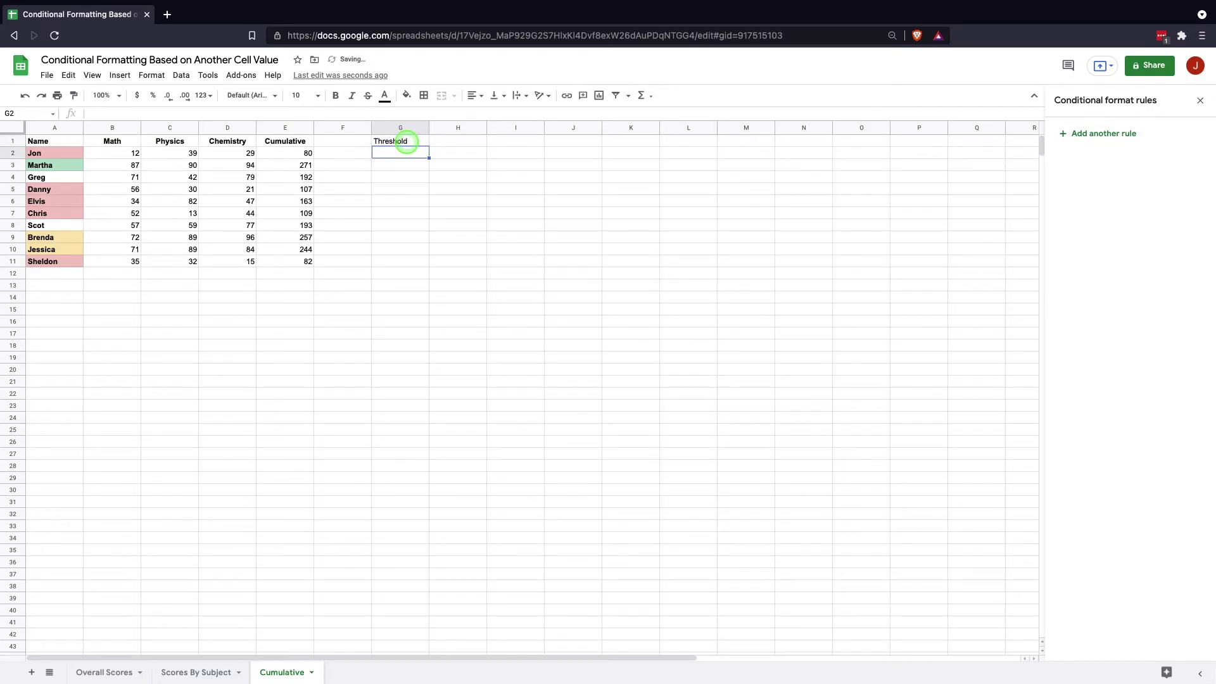
type("200")
key("Return")
left_click(403, 156)
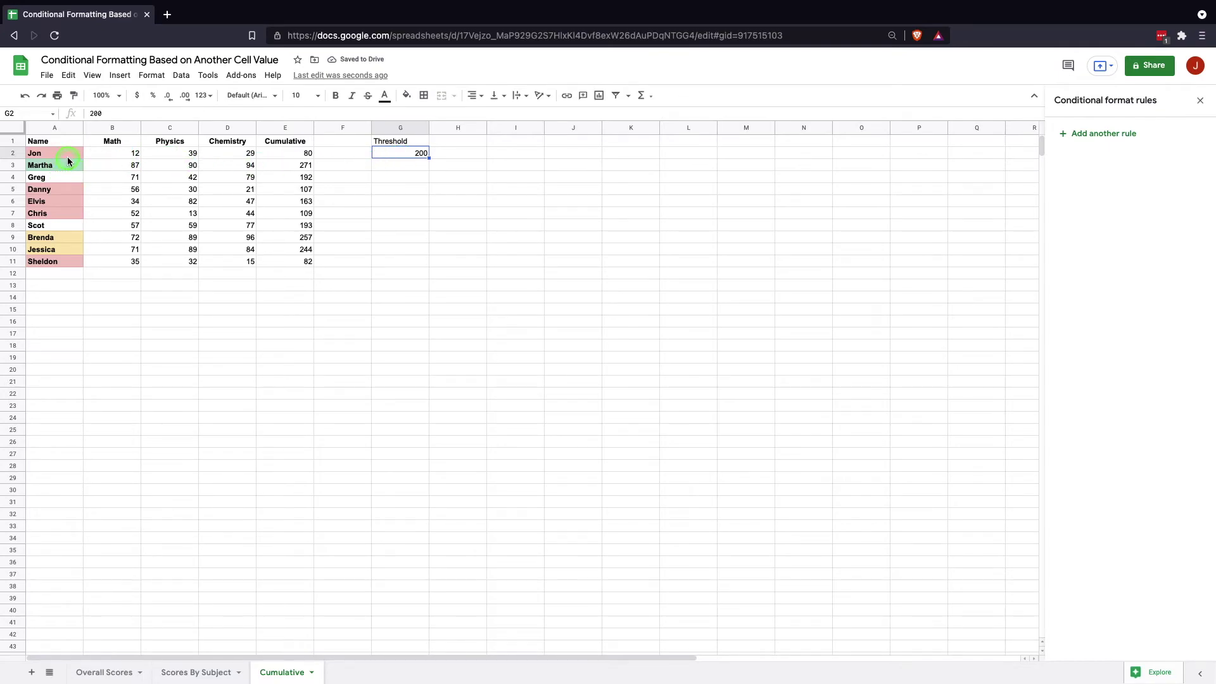
left_click_drag(67, 157, 63, 261)
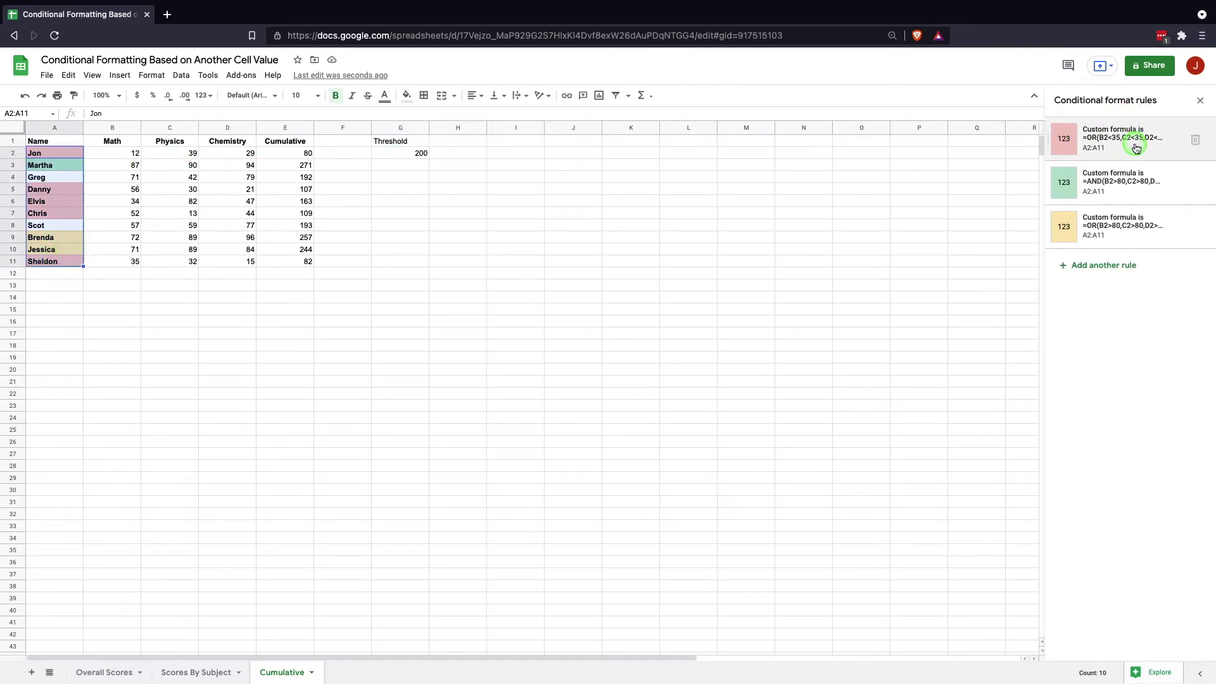
Add a custom formula rule =E2>$G$2 with a light blue fill.
left_click(1125, 267)
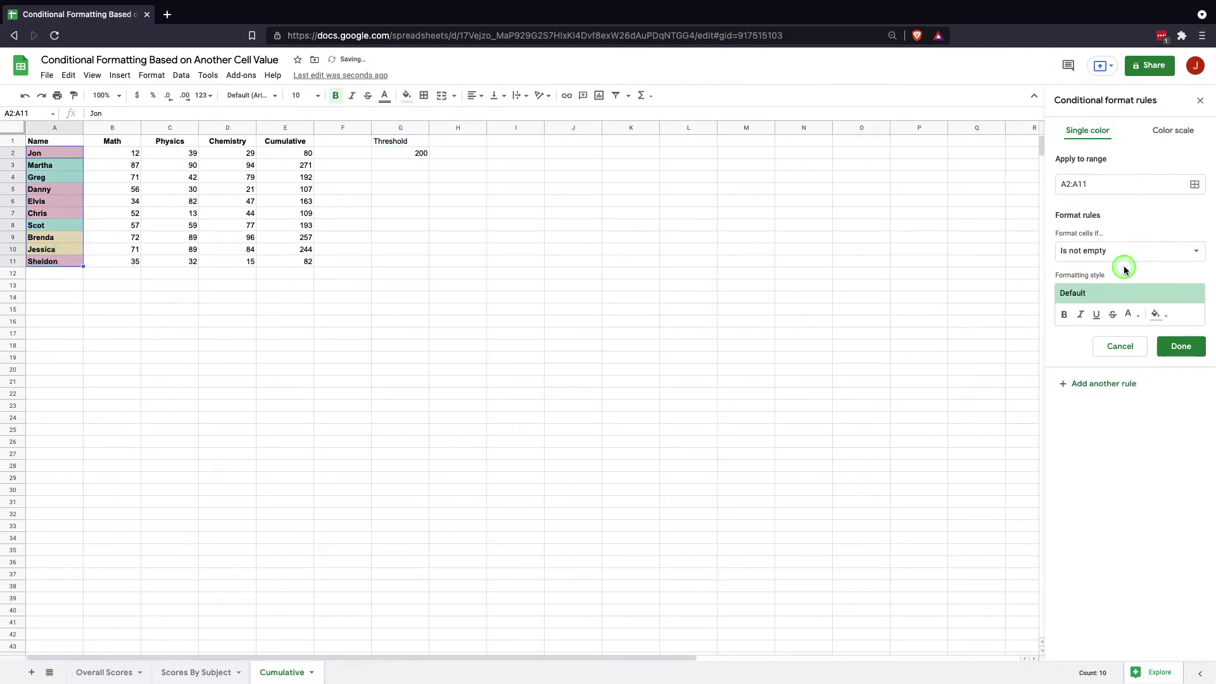
left_click(1123, 258)
left_click(1127, 588)
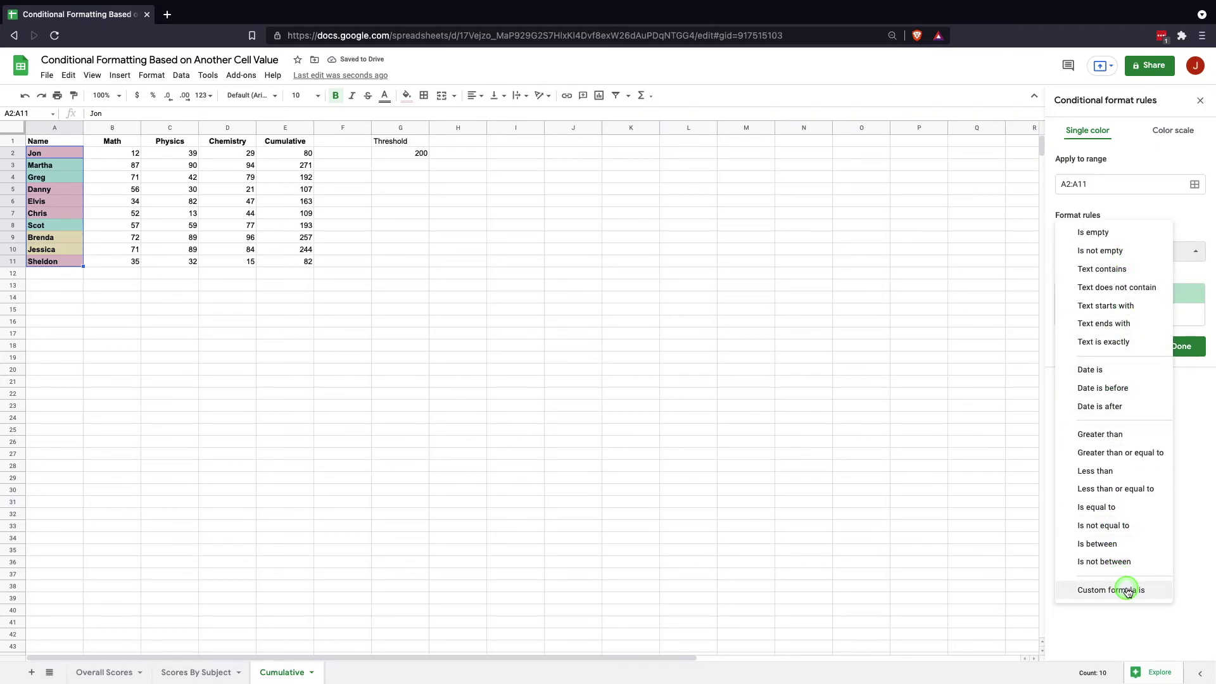
left_click(1075, 274)
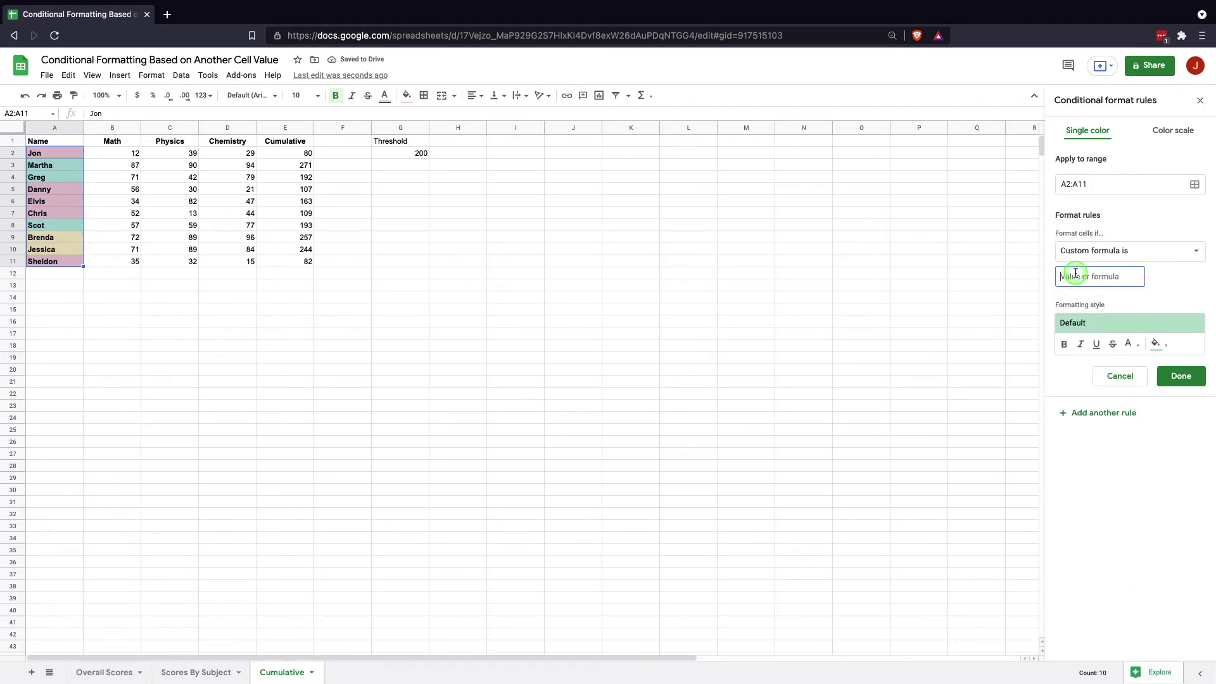
type("=E2")
left_click(1075, 273)
type(">")
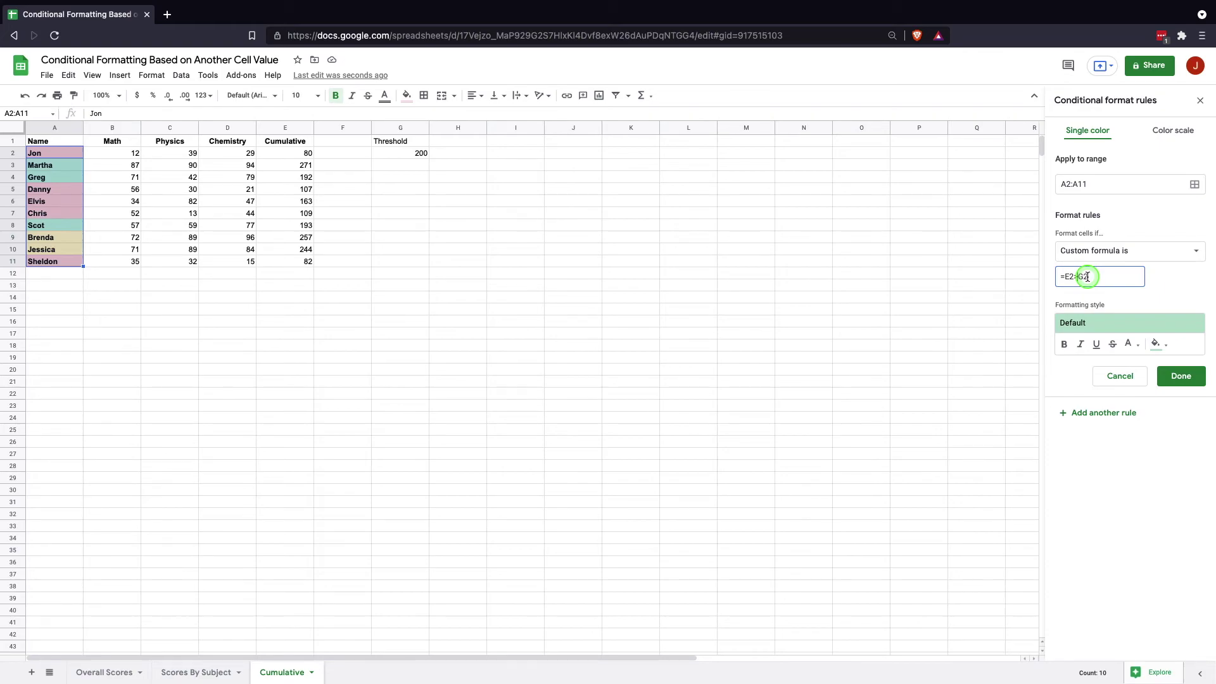
key("F4")
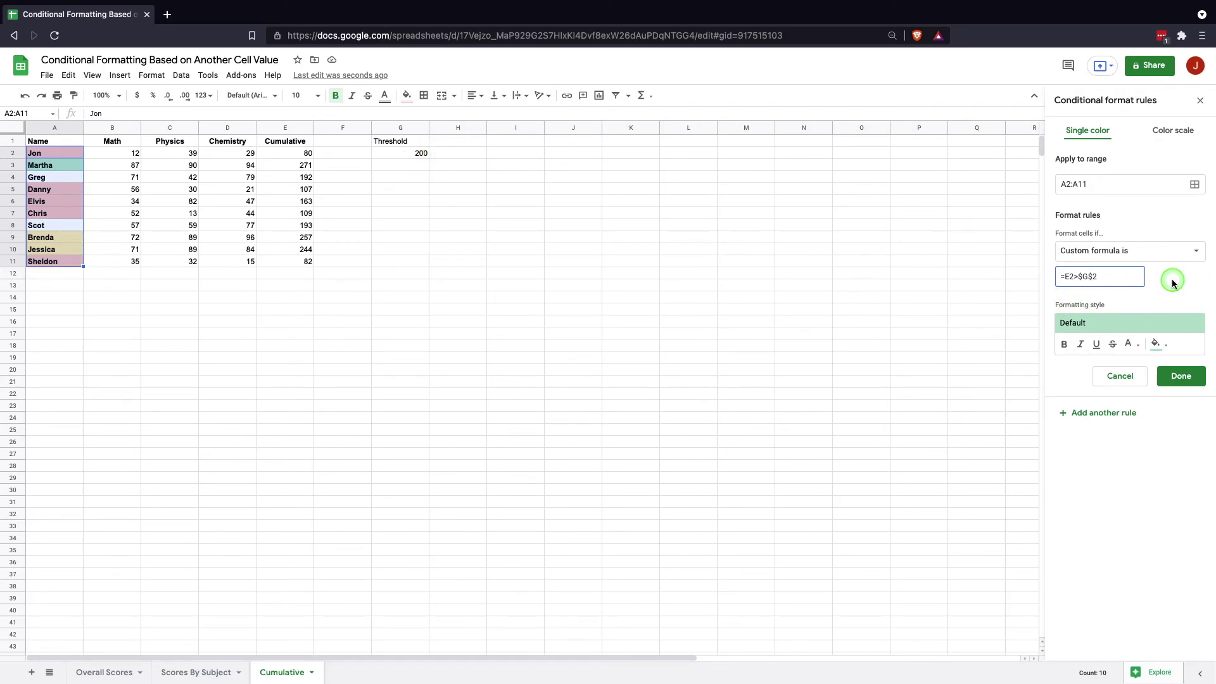
left_click(1156, 344)
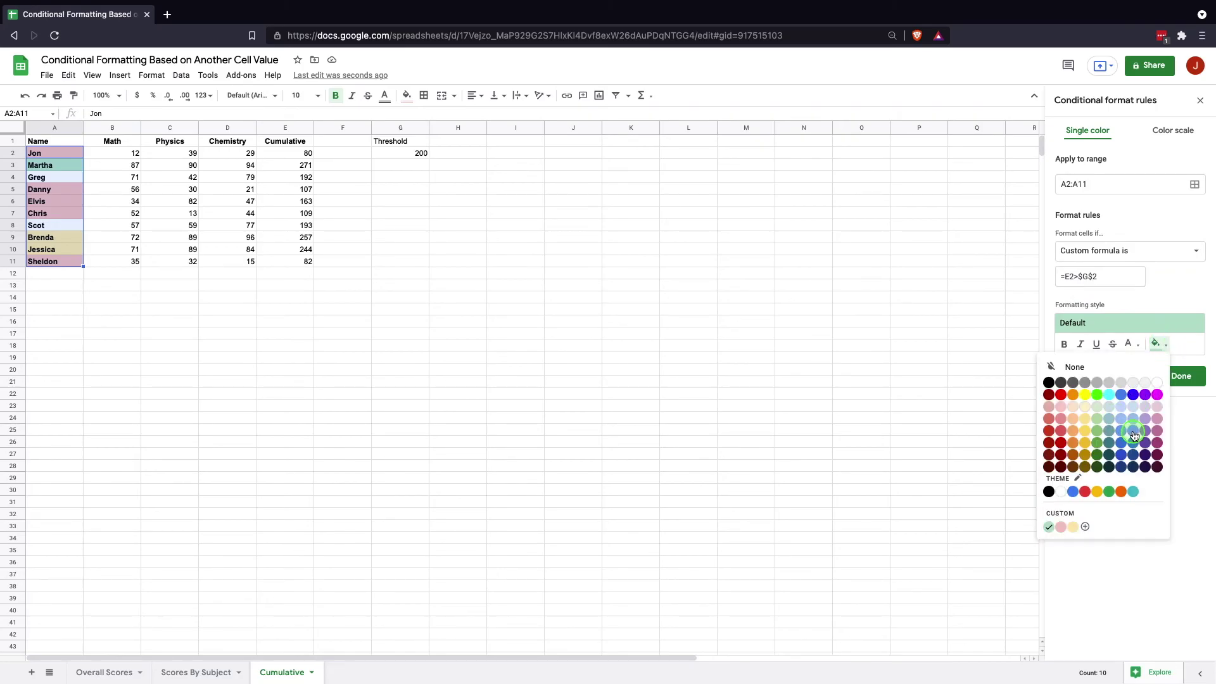
left_click(1134, 434)
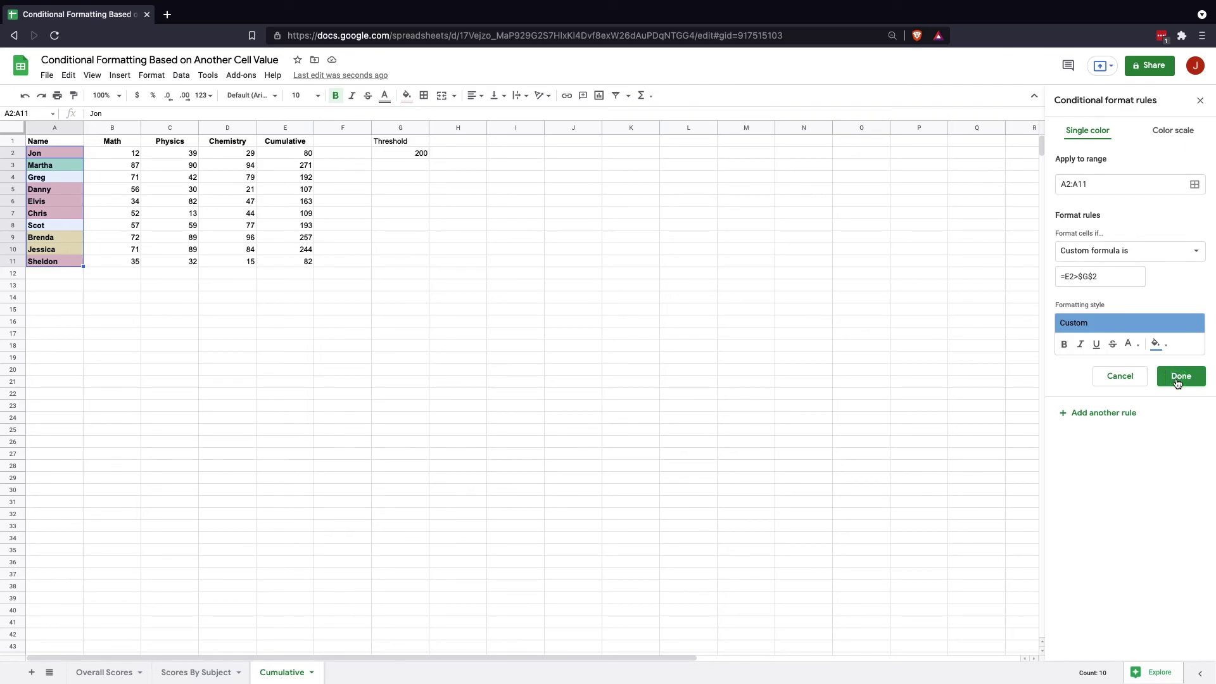
left_click(1179, 378)
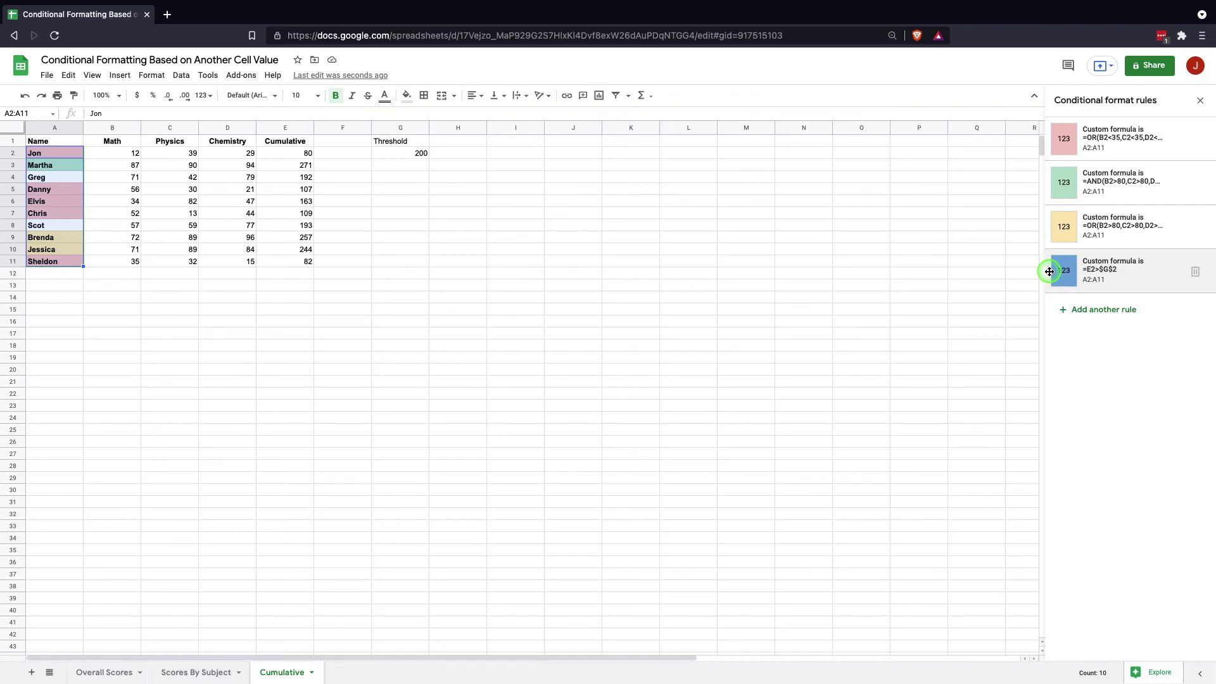
Drag the =E2>$G$2 rule to the top of the rules list, then select G2.
left_click_drag(1049, 271, 1053, 143)
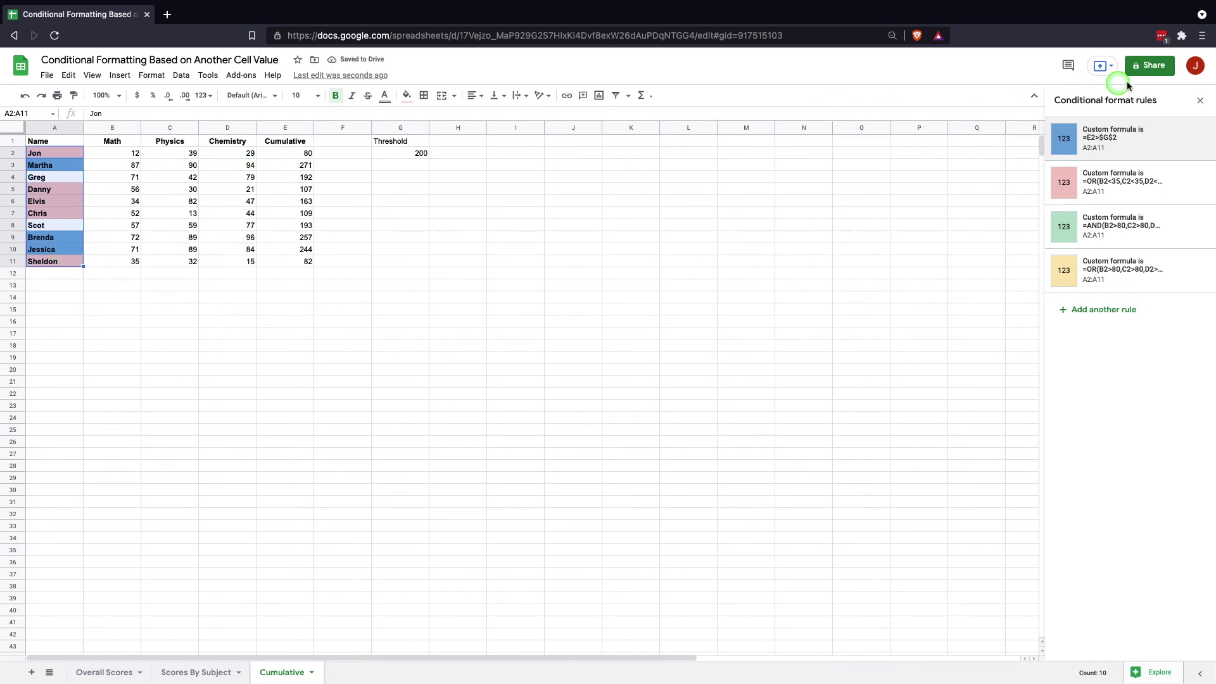
left_click(415, 153)
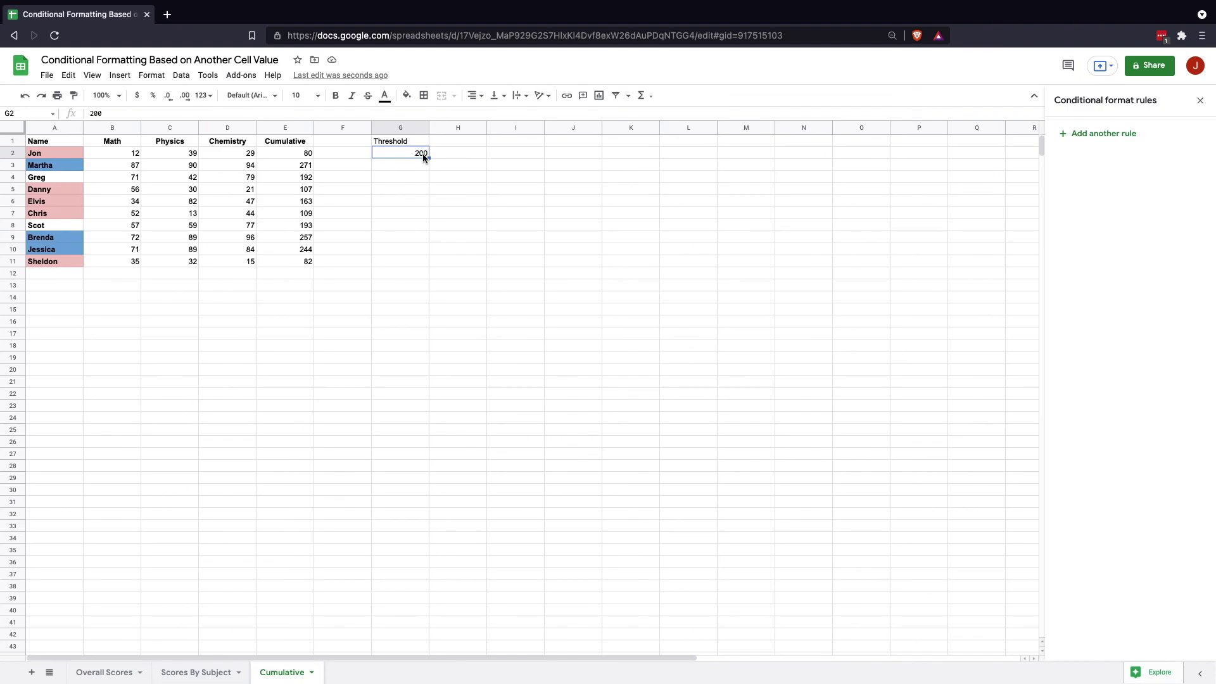
Change the G2 threshold to 150, then to 255, leaving only totals above 255 blue.
type("150")
key("Return")
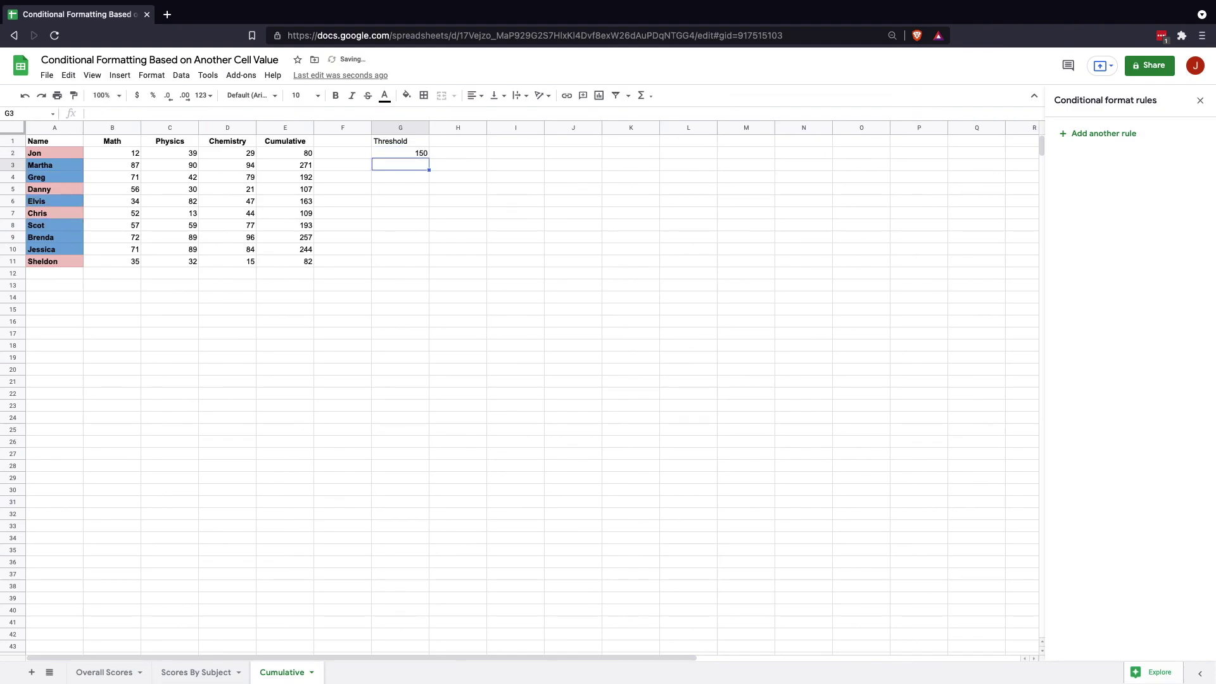
left_click(401, 152)
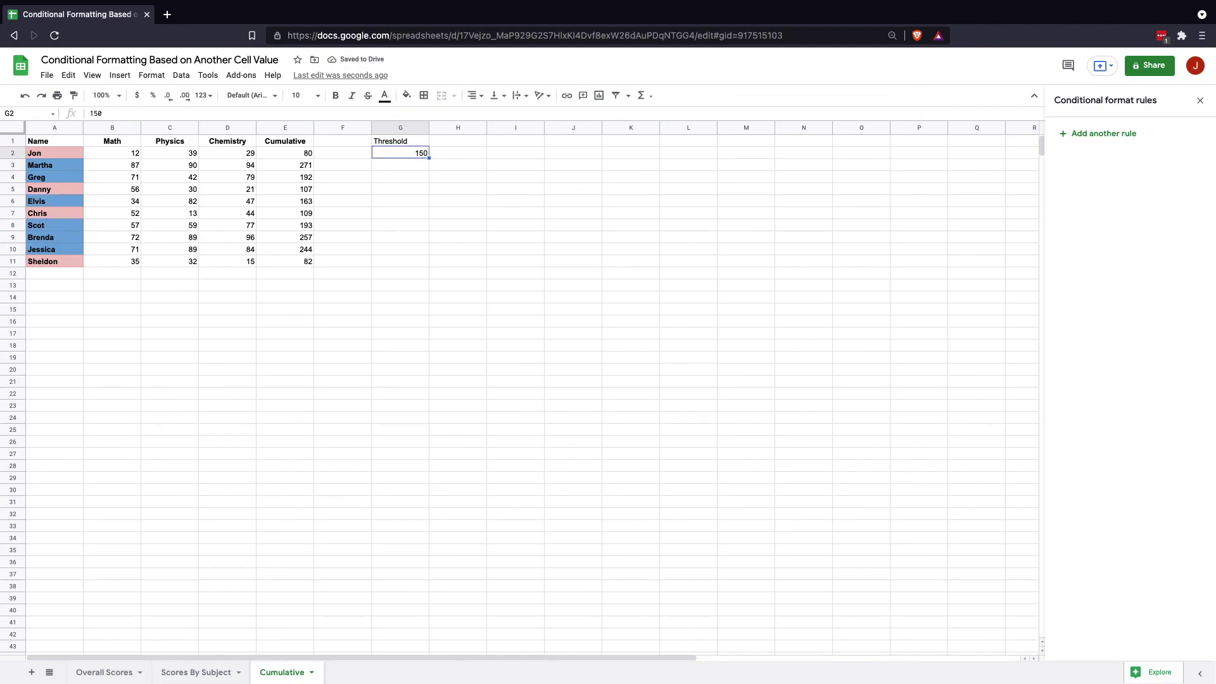
type("255")
key("Return")
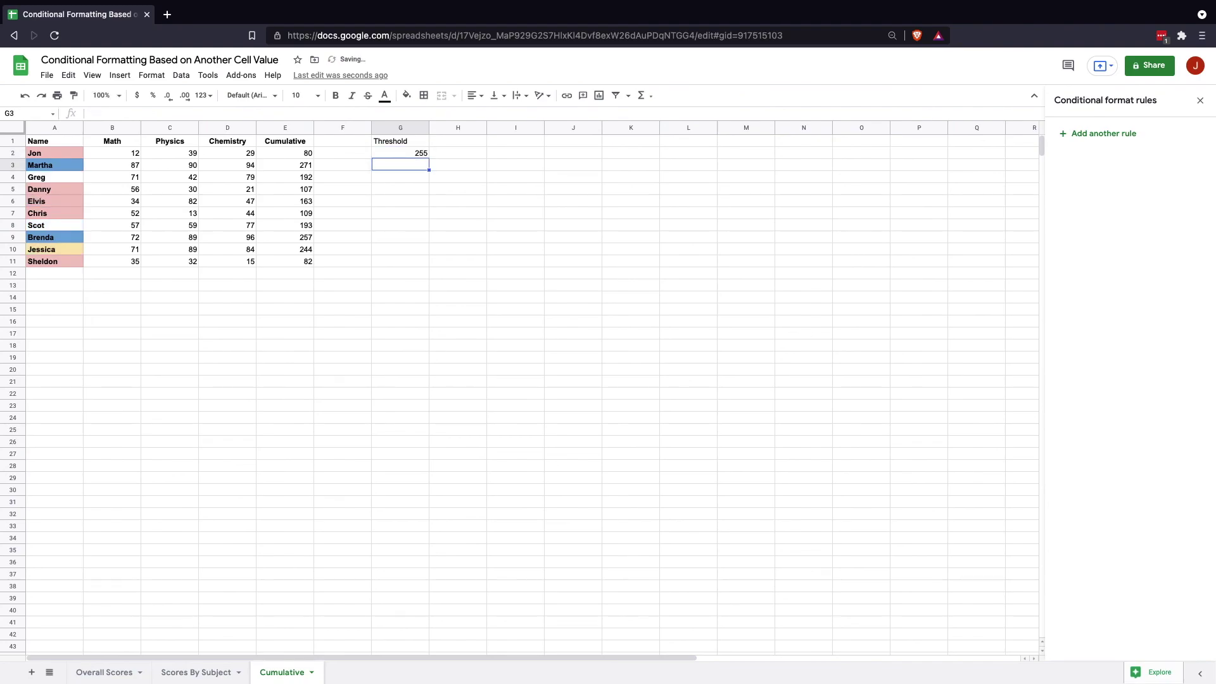